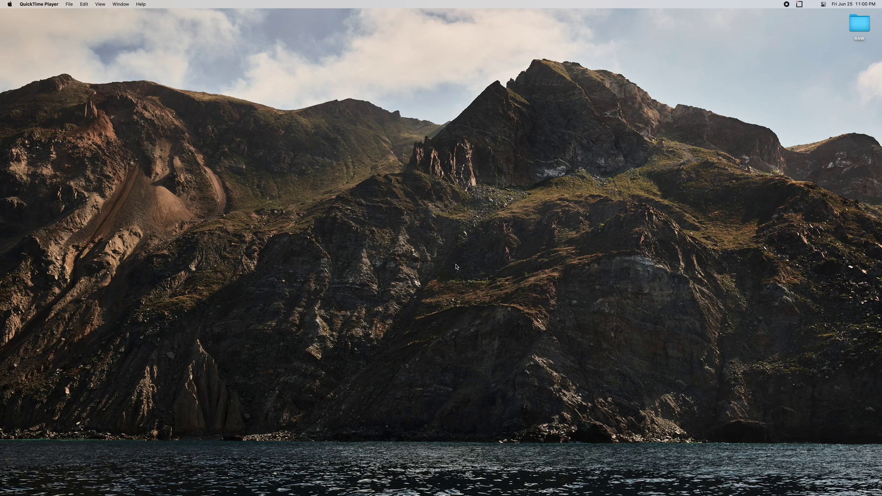
Open a second Finder window and place it on the left beside the first one.
{"action": "left_click", "coordinate": [360, 202]}
{"action": "key", "text": "super+n"}
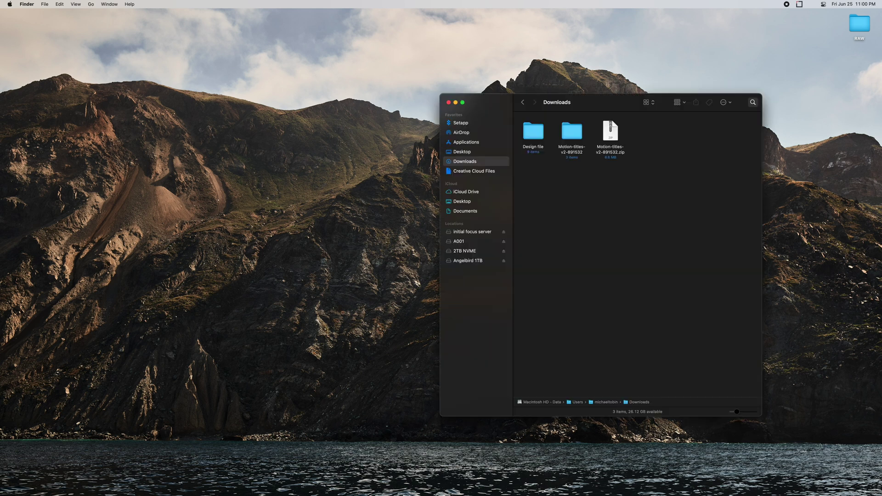
{"action": "left_click", "coordinate": [458, 241], "text": "super"}
{"action": "left_click_drag", "start_coordinate": [259, 104], "coordinate": [289, 105]}
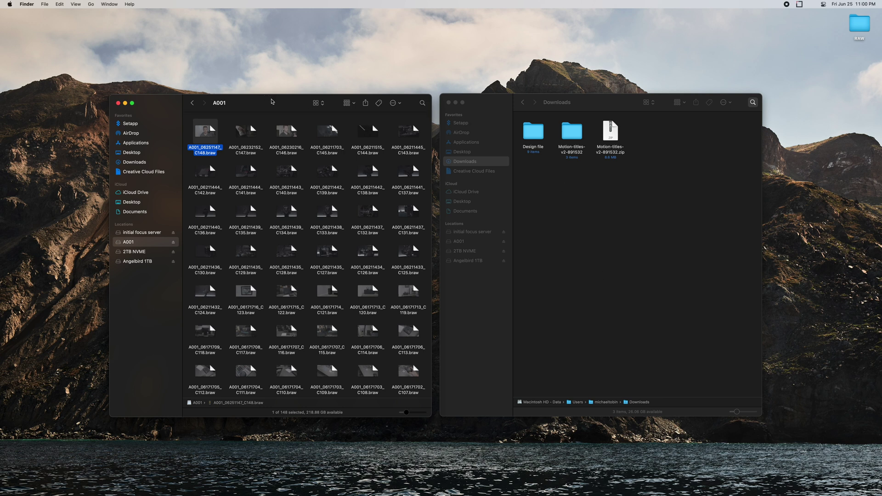
{"action": "left_click", "coordinate": [687, 225]}
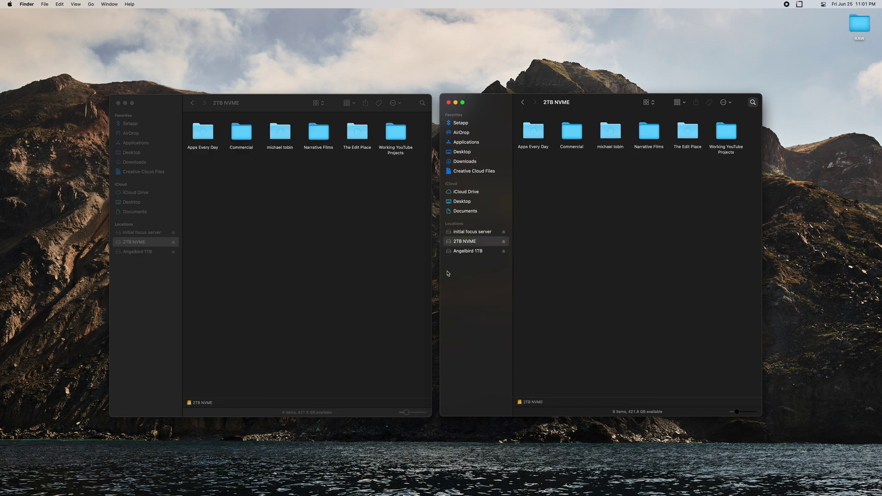
Step the right window through Downloads, initial focus server and 2TB NVME to Angelbird 1TB.
{"action": "left_click", "coordinate": [461, 162]}
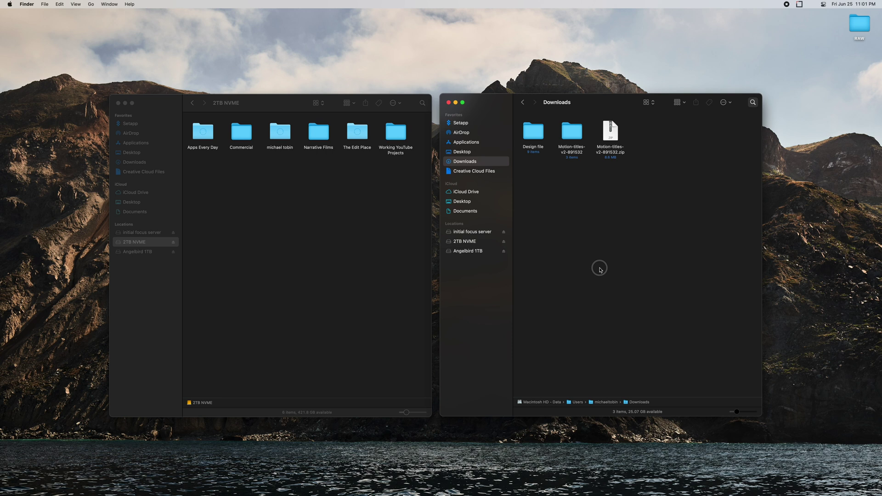
{"action": "left_click", "coordinate": [467, 233]}
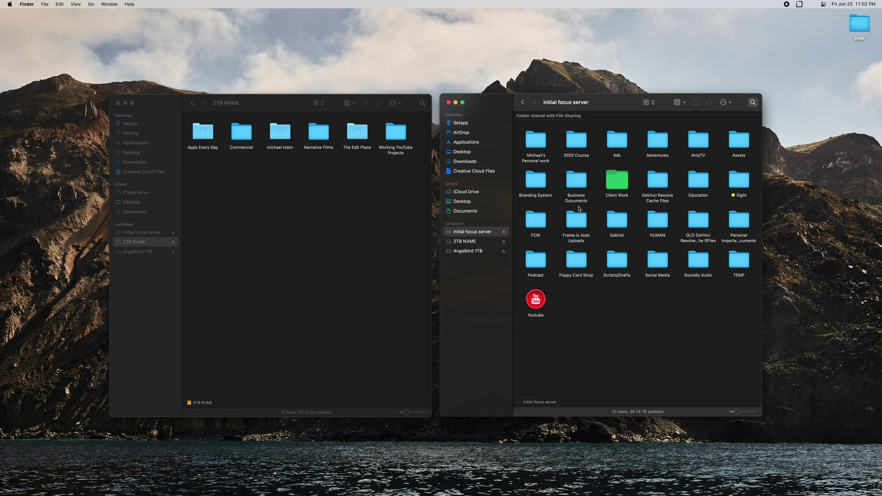
{"action": "left_click", "coordinate": [473, 242]}
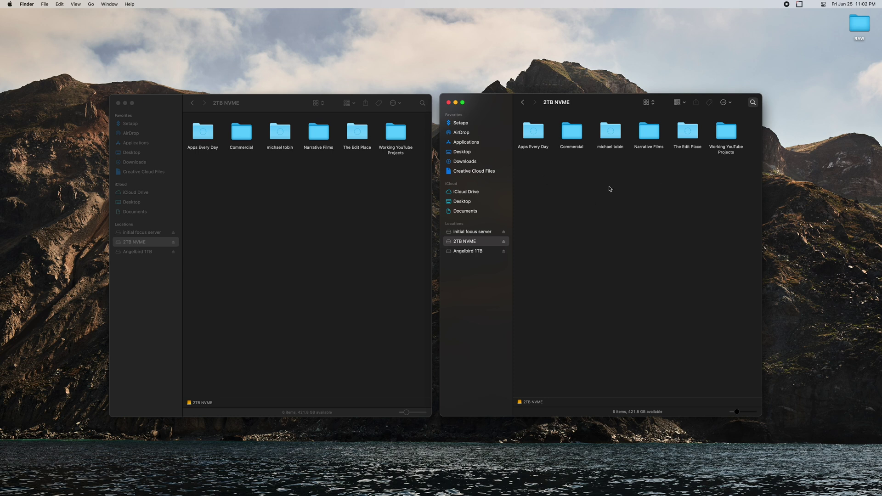
{"action": "left_click", "coordinate": [465, 251]}
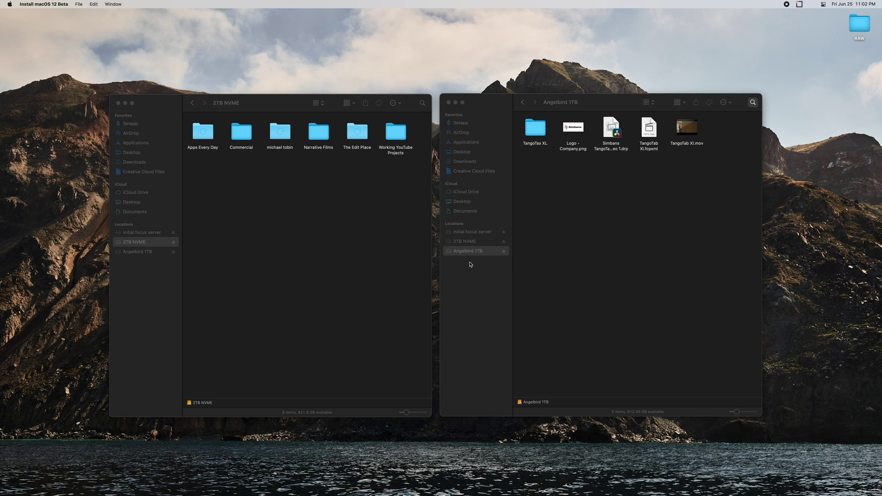
Drag the Install macOS 12 Beta window aside and close the installer.
{"action": "left_click", "coordinate": [473, 260]}
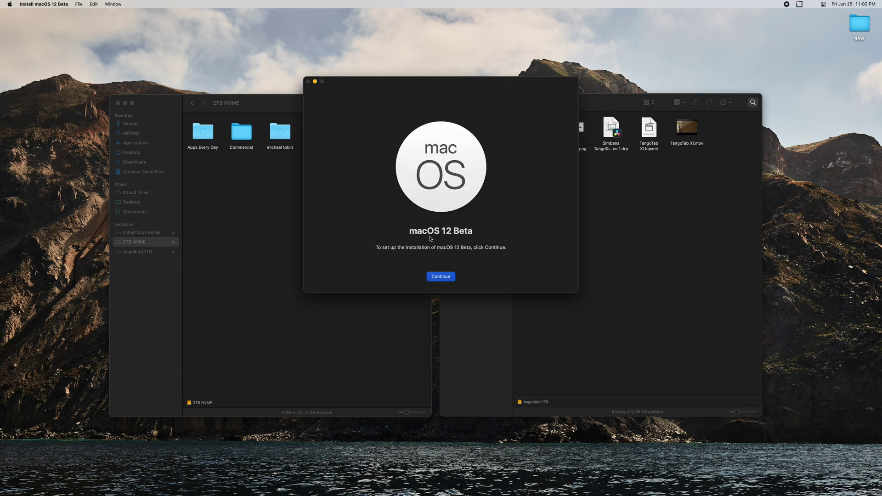
{"action": "left_click_drag", "start_coordinate": [393, 82], "coordinate": [452, 116]}
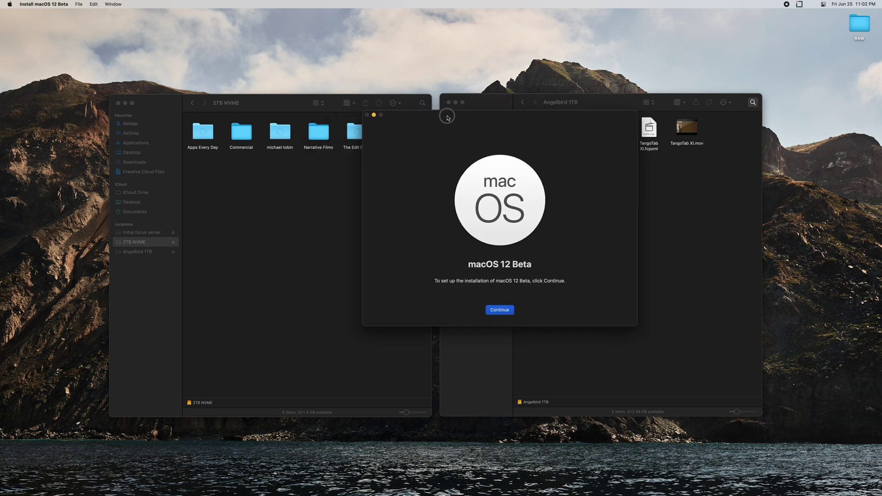
{"action": "key", "text": "super+q"}
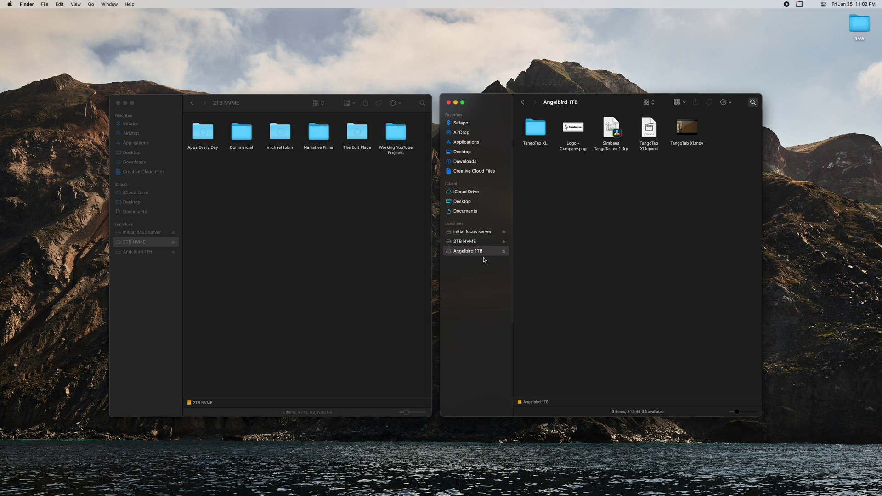
Nudge the left Finder window into position and refocus the right window.
{"action": "left_click", "coordinate": [464, 241]}
{"action": "left_click", "coordinate": [326, 252]}
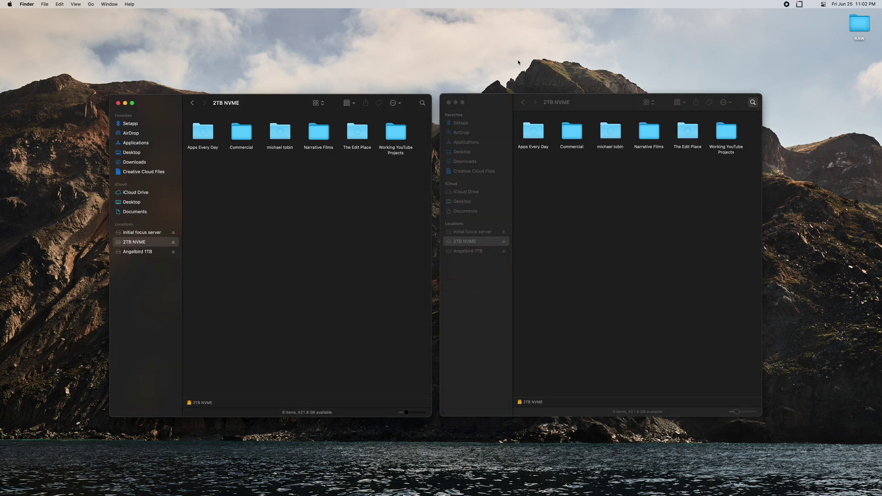
{"action": "left_click_drag", "start_coordinate": [277, 99], "coordinate": [281, 96]}
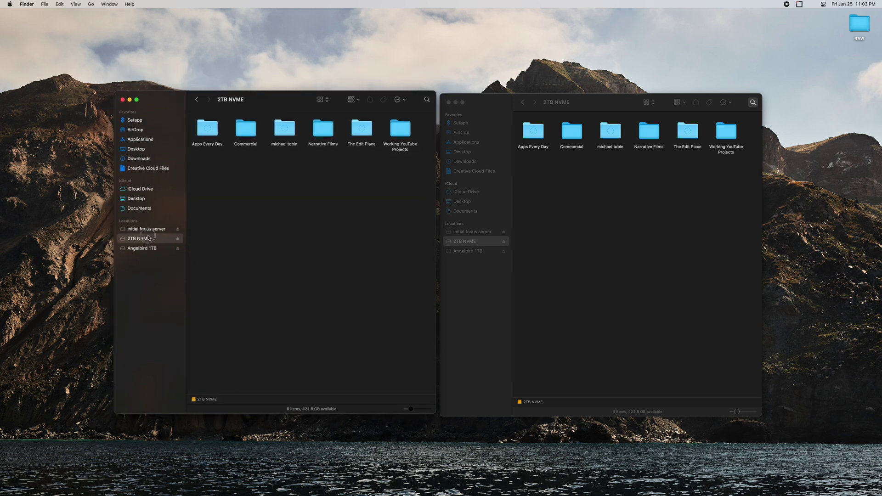
{"action": "left_click", "coordinate": [455, 246]}
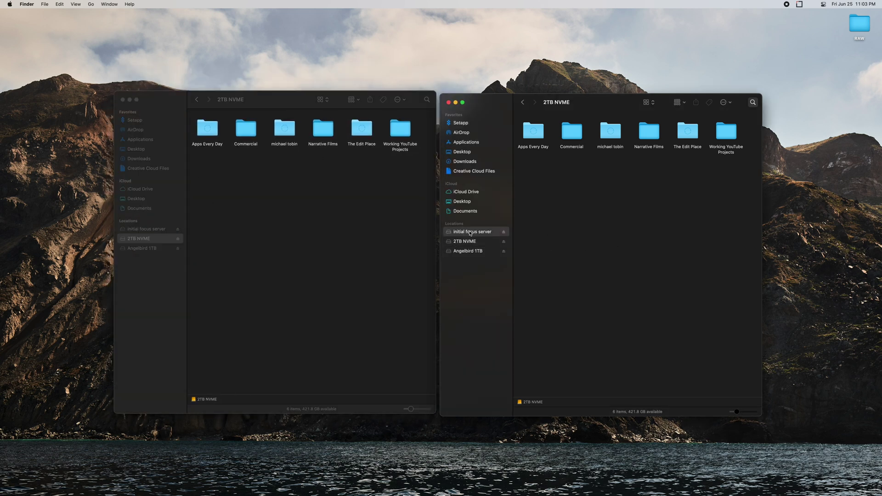
Browse the initial focus server share to Youtube > 2021 > June in the right window.
{"action": "left_click", "coordinate": [470, 232]}
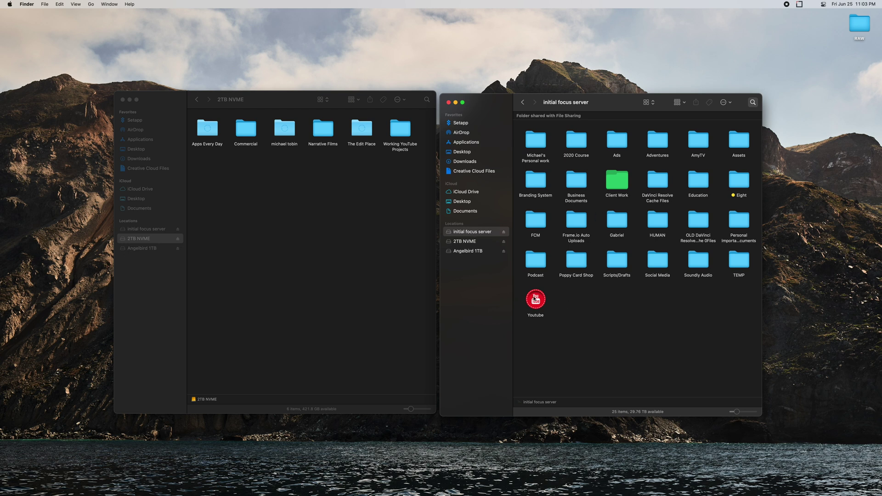
{"action": "double_click", "coordinate": [534, 298]}
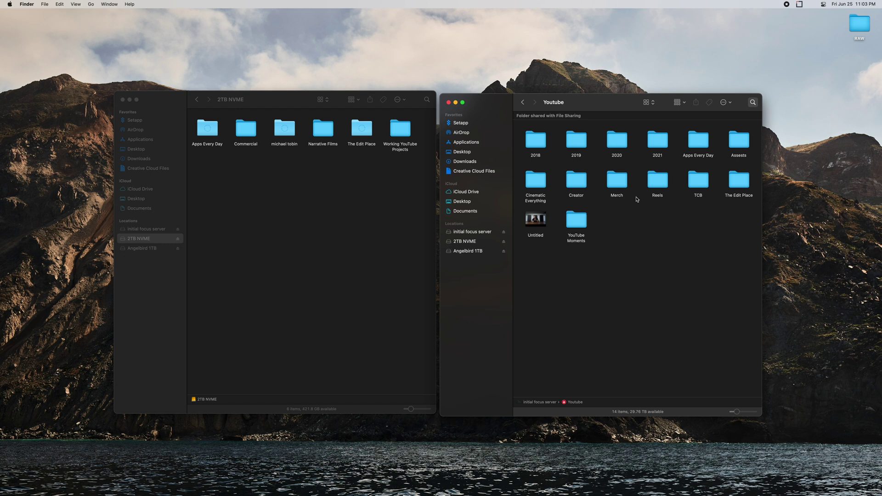
{"action": "double_click", "coordinate": [648, 145]}
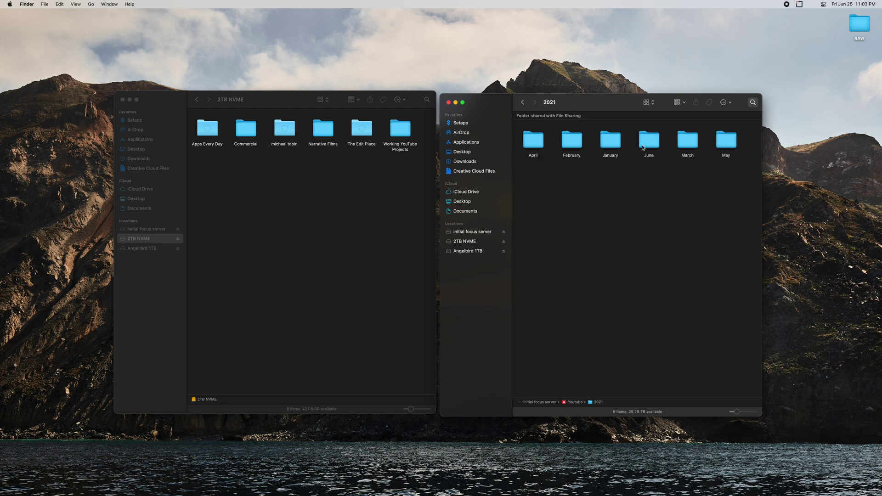
{"action": "double_click", "coordinate": [651, 142]}
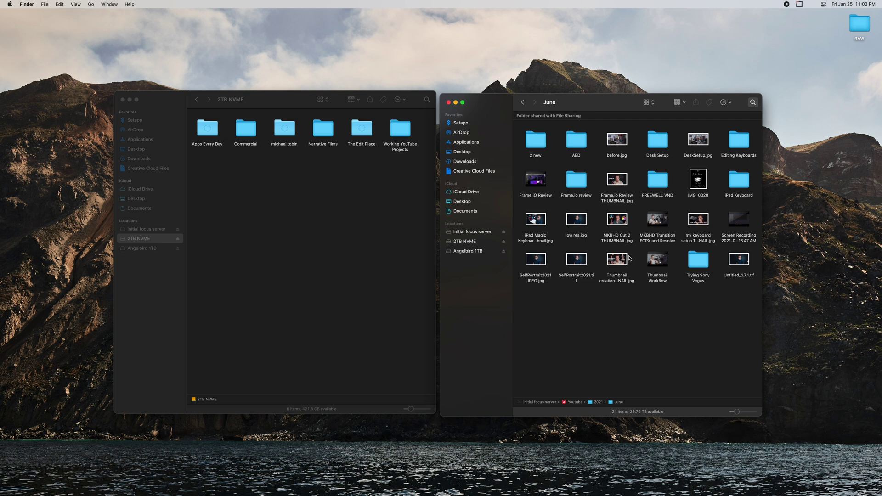
{"action": "left_click", "coordinate": [523, 102]}
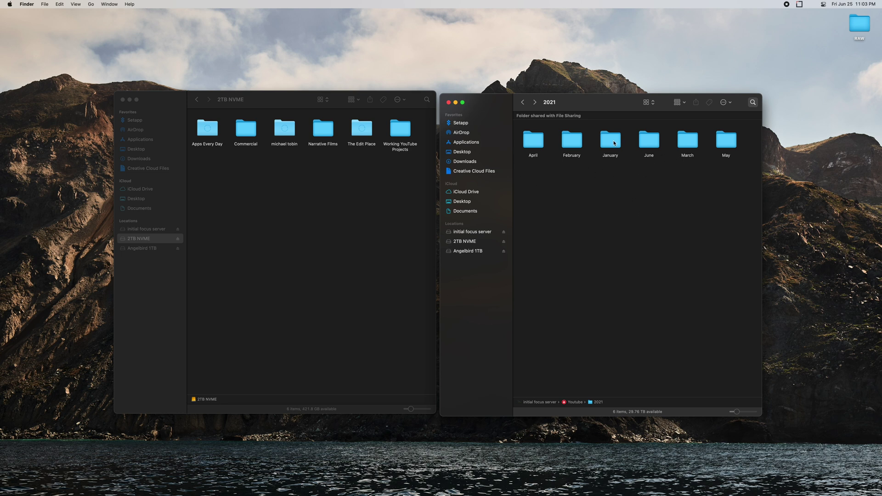
{"action": "double_click", "coordinate": [647, 140]}
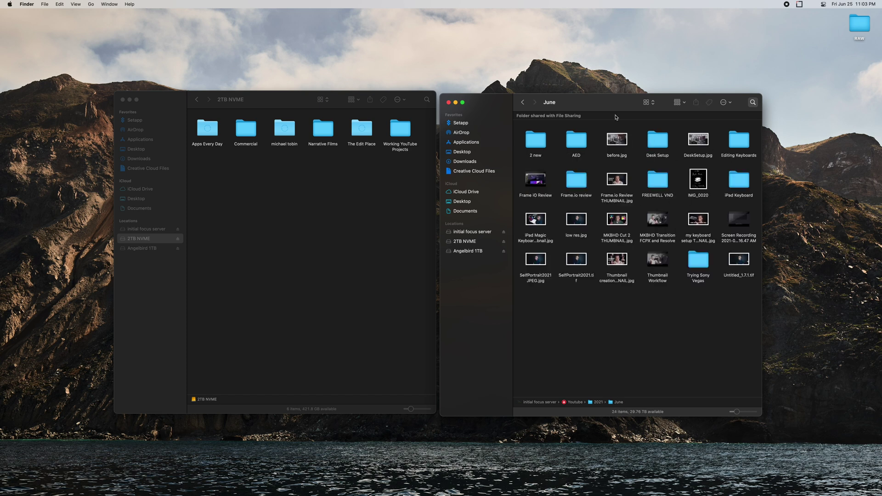
{"action": "left_click", "coordinate": [282, 241]}
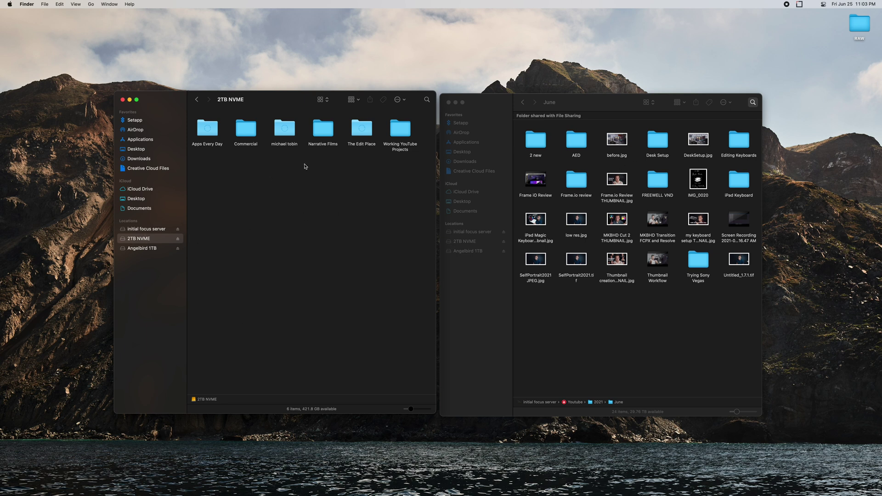
Copy Frame.io Review V2 from The Edit Place into June, then trash the original.
{"action": "double_click", "coordinate": [365, 128]}
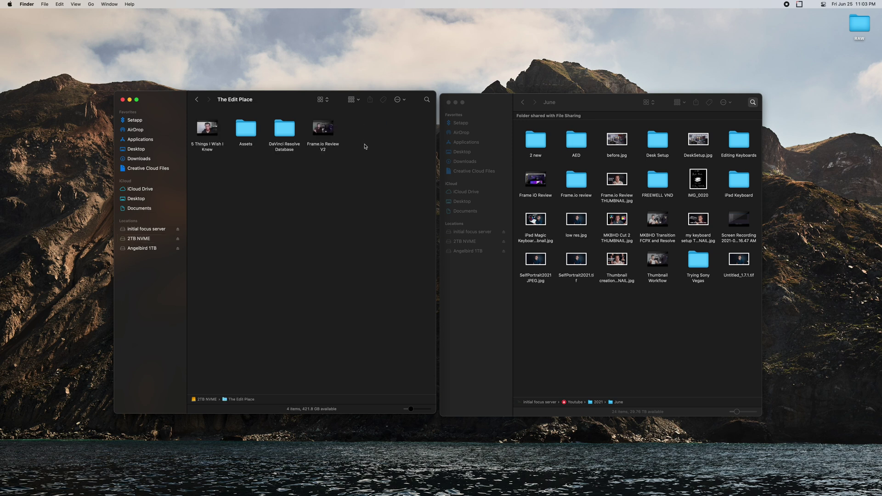
{"action": "left_click", "coordinate": [328, 136]}
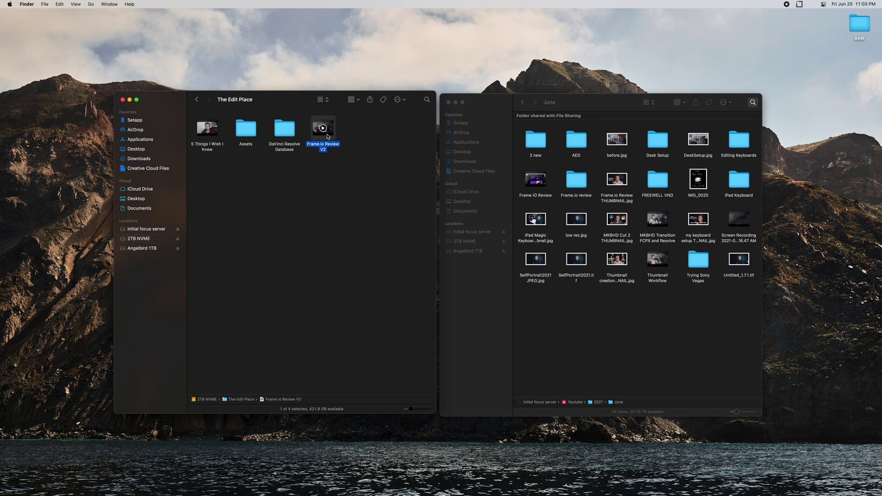
{"action": "left_click_drag", "start_coordinate": [328, 135], "coordinate": [617, 351]}
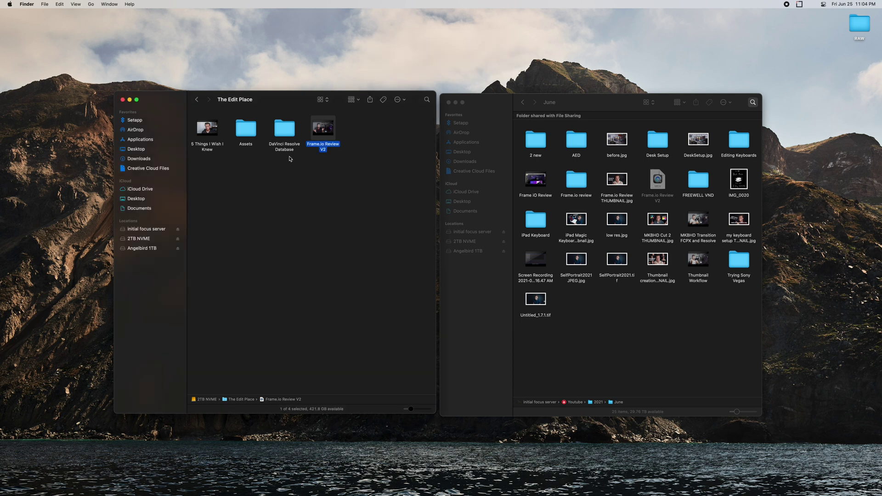
{"action": "right_click", "coordinate": [324, 146]}
{"action": "left_click", "coordinate": [341, 170]}
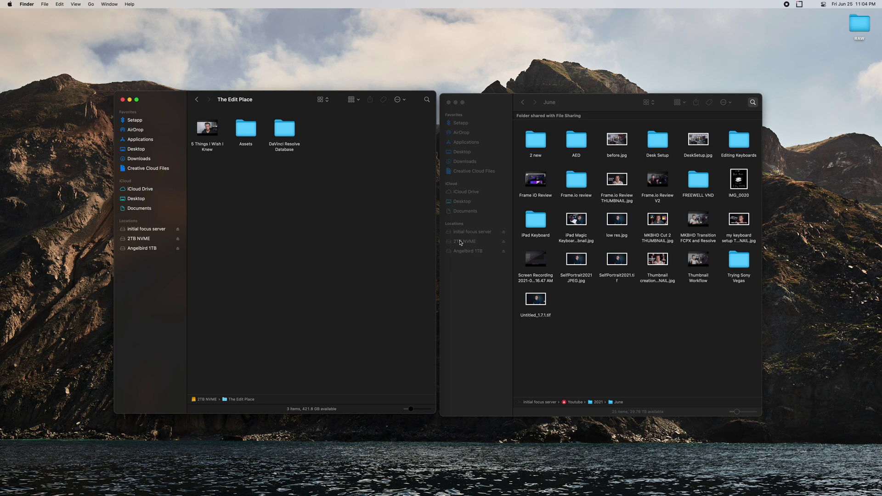
Check the Backblaze backup status from the menu bar, then dismiss it.
{"action": "left_click", "coordinate": [800, 5]}
{"action": "left_click", "coordinate": [677, 4]}
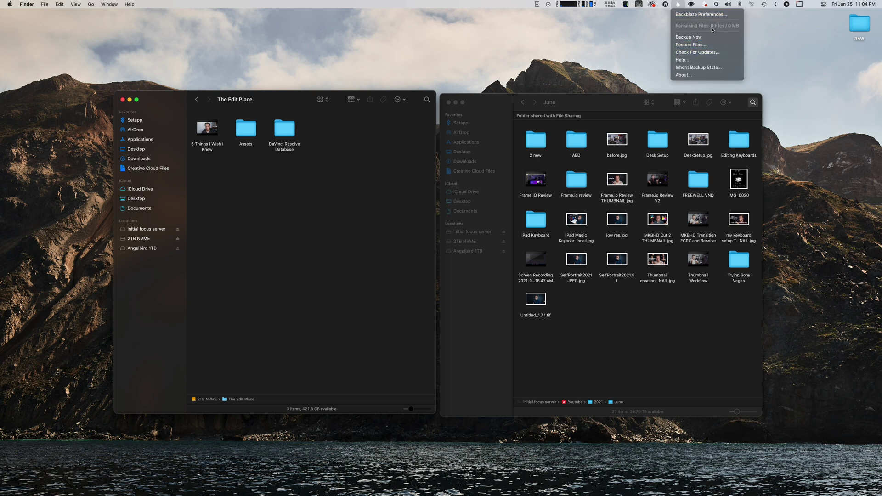
{"action": "left_click", "coordinate": [370, 231]}
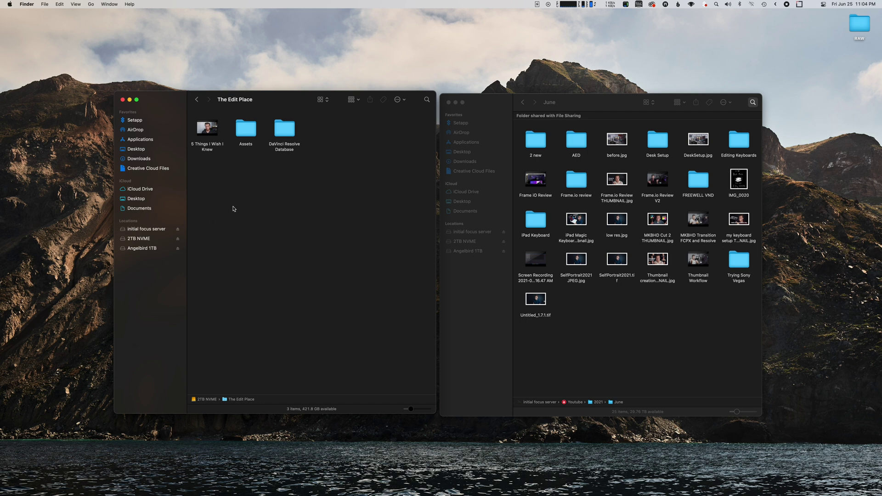
Trash all 11 videos in the Apps Every Day RAW Videos folder.
{"action": "left_click", "coordinate": [197, 101]}
{"action": "double_click", "coordinate": [207, 129]}
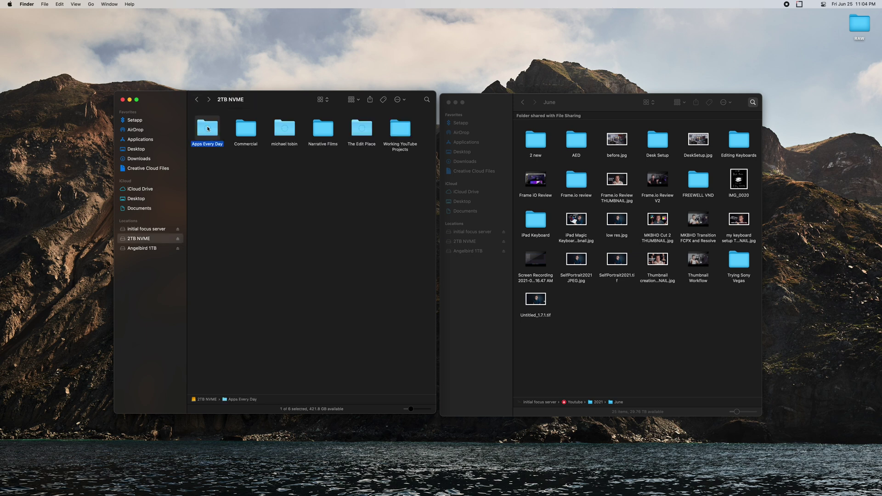
{"action": "double_click", "coordinate": [322, 128]}
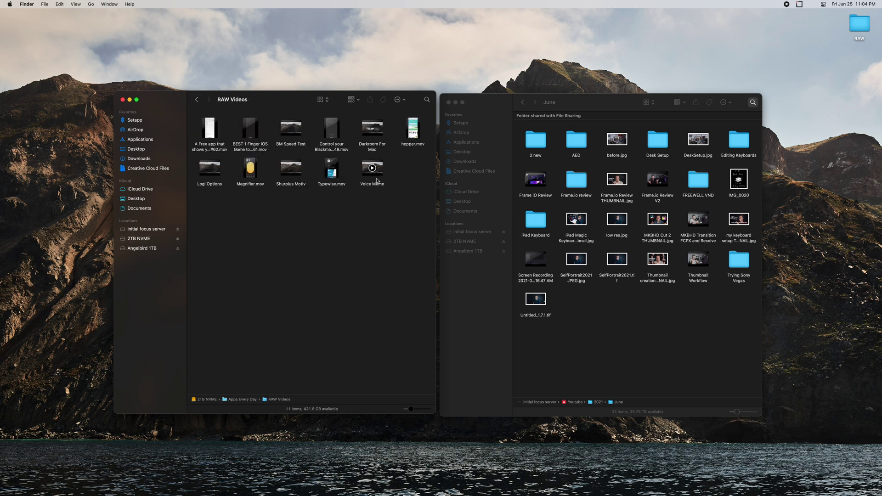
{"action": "left_click_drag", "start_coordinate": [416, 210], "coordinate": [192, 118]}
{"action": "right_click", "coordinate": [213, 138]}
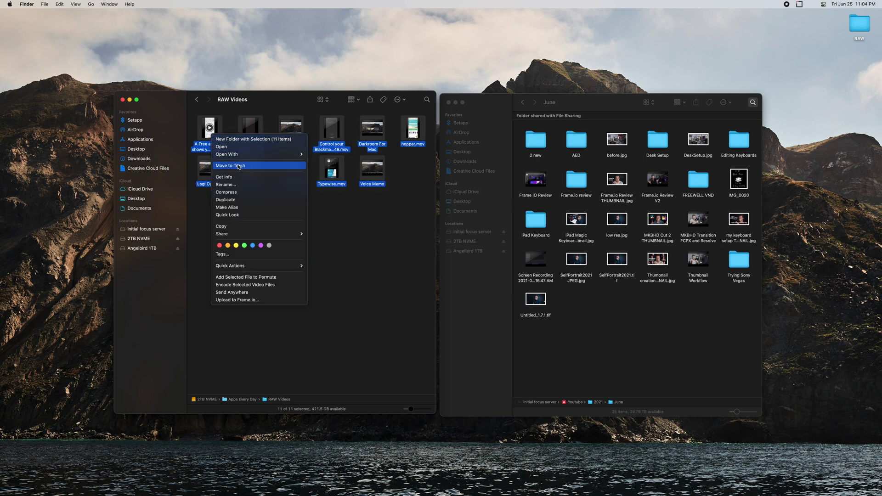
{"action": "left_click", "coordinate": [230, 165]}
Open the Uploaded folder under Apps Every Day's Finished Videos.
{"action": "left_click", "coordinate": [196, 99]}
{"action": "double_click", "coordinate": [277, 131]}
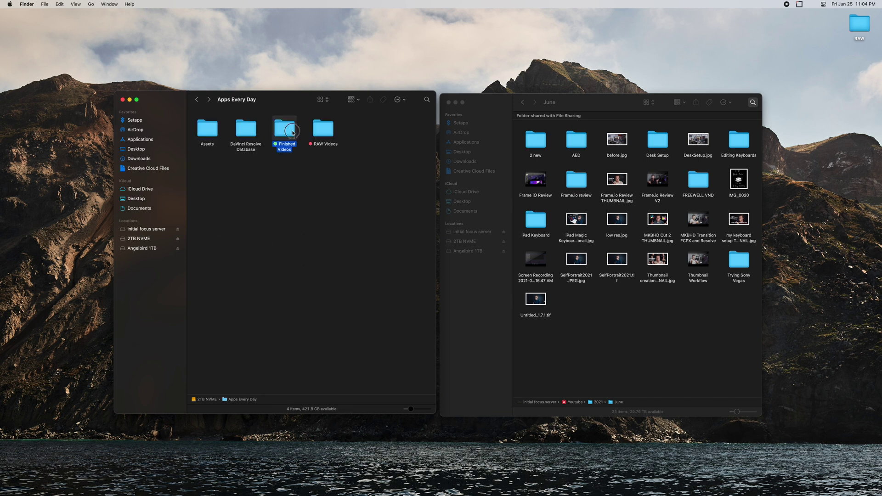
{"action": "double_click", "coordinate": [204, 127]}
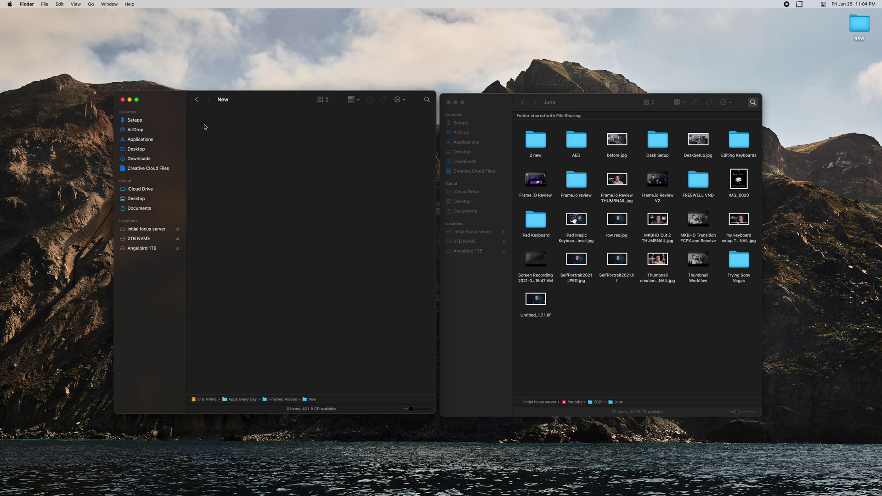
{"action": "left_click", "coordinate": [196, 99]}
{"action": "left_click", "coordinate": [242, 135]}
{"action": "double_click", "coordinate": [242, 134]}
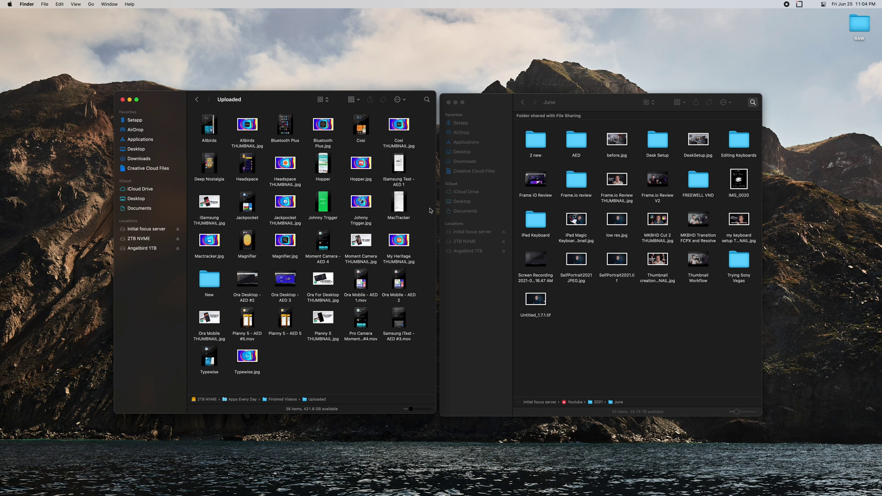
Drag all 38 Uploaded items into the server's AED folder and sort AED by name.
{"action": "double_click", "coordinate": [577, 140]}
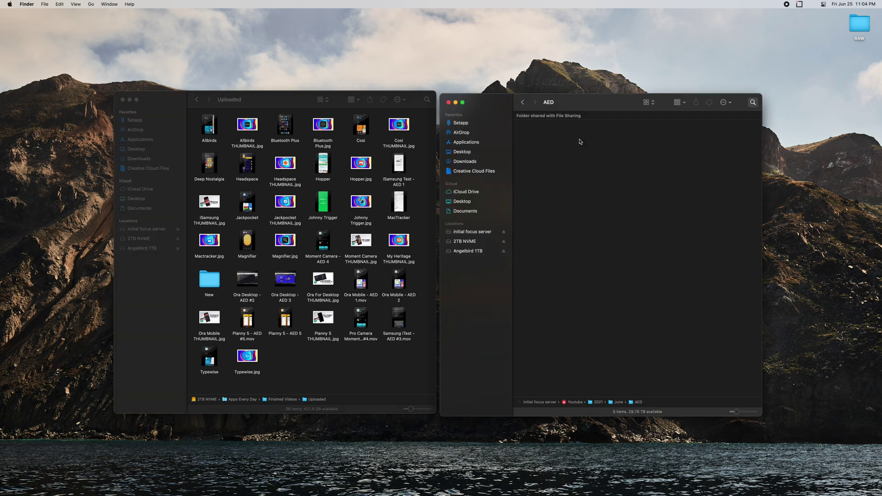
{"action": "left_click", "coordinate": [323, 376]}
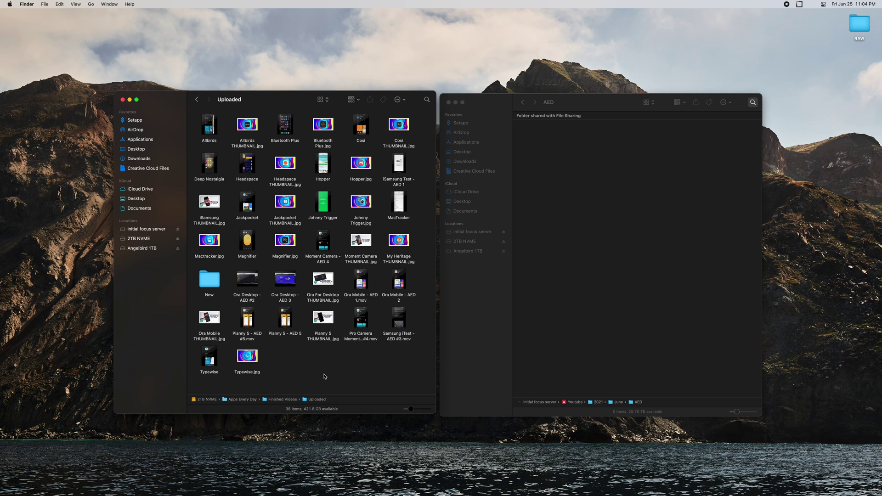
{"action": "key", "text": "super+a"}
{"action": "left_click_drag", "start_coordinate": [249, 361], "coordinate": [613, 254]}
{"action": "right_click", "coordinate": [602, 274]}
{"action": "mouse_move", "coordinate": [625, 318]}
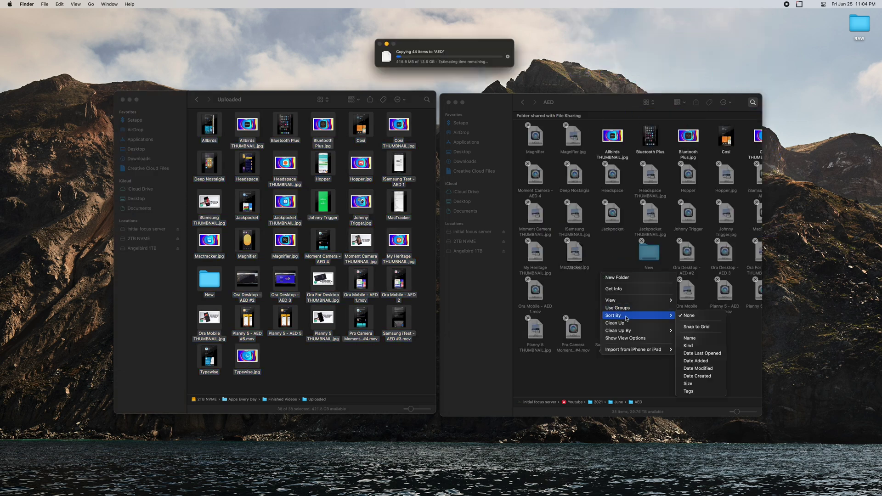
{"action": "left_click", "coordinate": [689, 338]}
Move the copy progress window aside and reopen Uploaded from Finished Videos.
{"action": "left_click", "coordinate": [308, 149]}
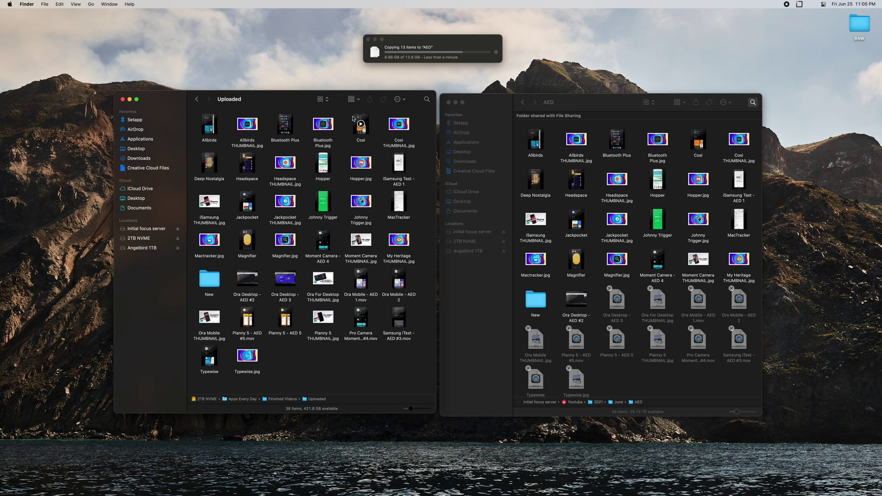
{"action": "mouse_move", "coordinate": [452, 35]}
{"action": "left_mouse_down"}
{"action": "mouse_move", "coordinate": [447, 23]}
{"action": "mouse_move", "coordinate": [440, 32]}
{"action": "left_mouse_up"}
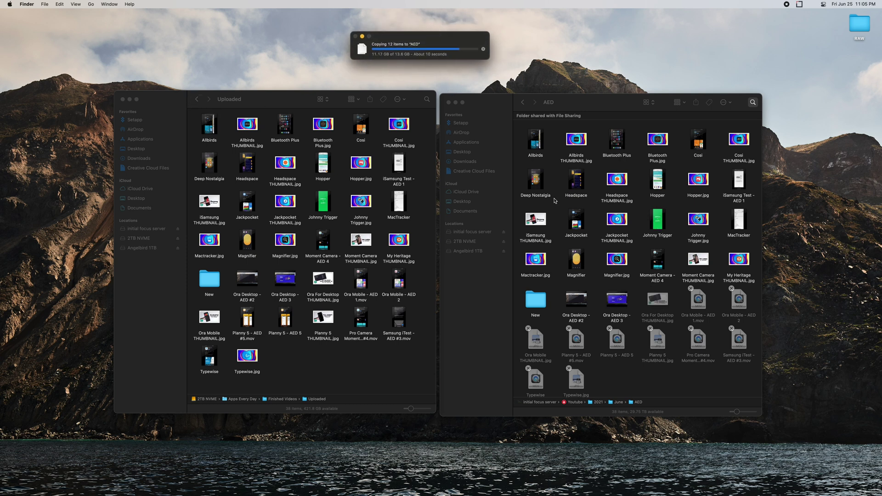
{"action": "left_click", "coordinate": [289, 179]}
{"action": "key", "text": "cmd+Up"}
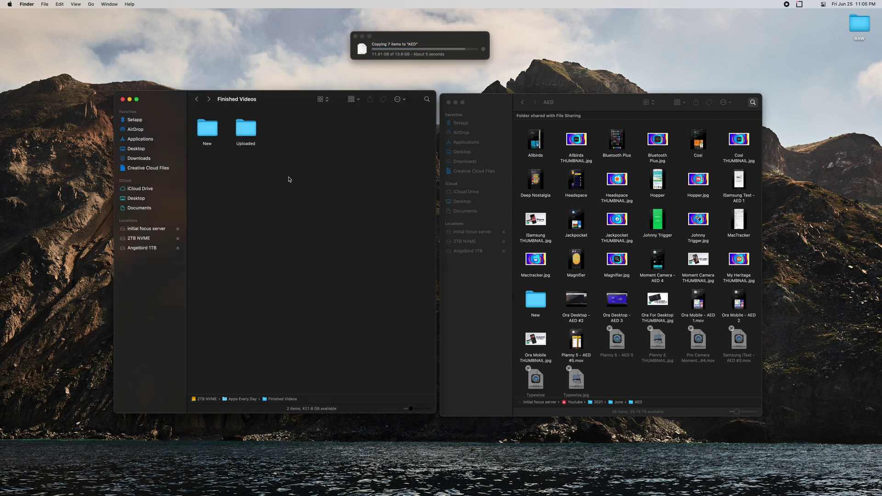
{"action": "double_click", "coordinate": [240, 125]}
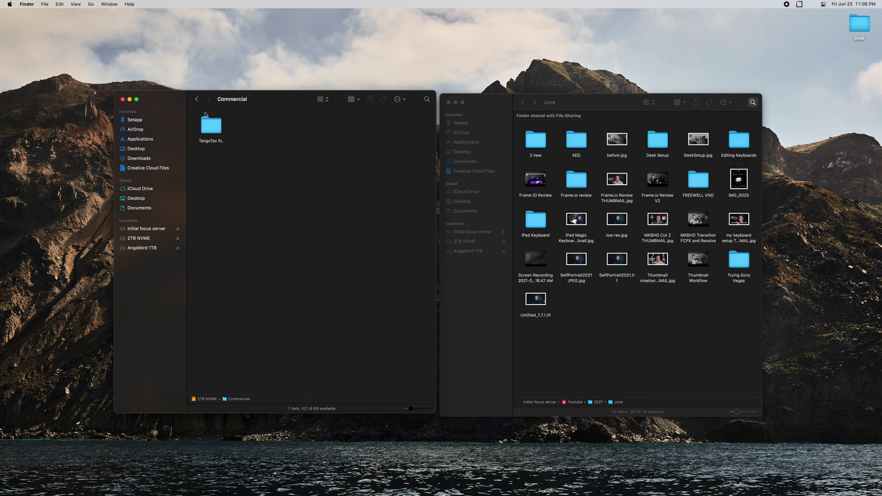
Open the michael tobin folder on 2TB NVME and Quick Look Pocket 6K Pro.
{"action": "left_click", "coordinate": [197, 99]}
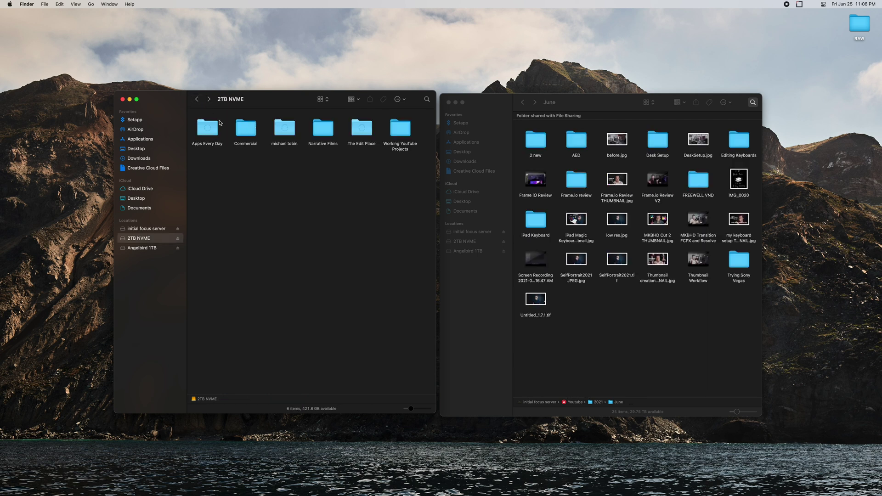
{"action": "double_click", "coordinate": [284, 130]}
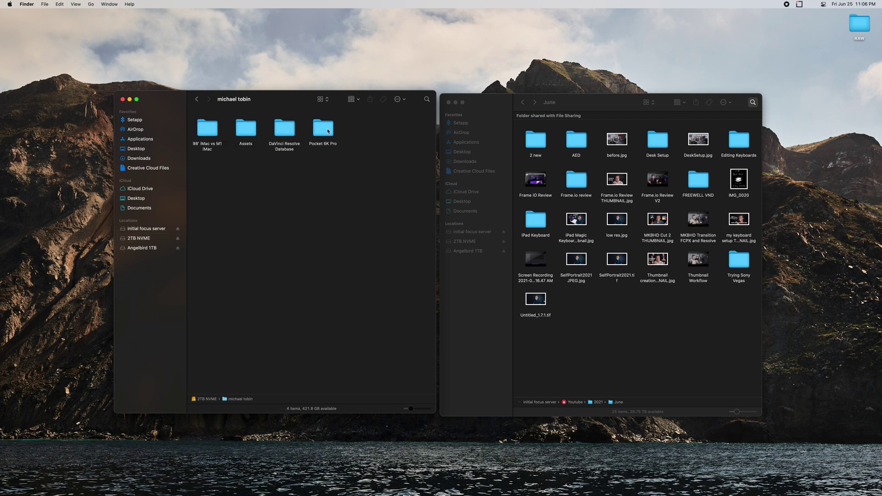
{"action": "left_click", "coordinate": [324, 129]}
{"action": "key", "text": "space"}
{"action": "key", "text": "space"}
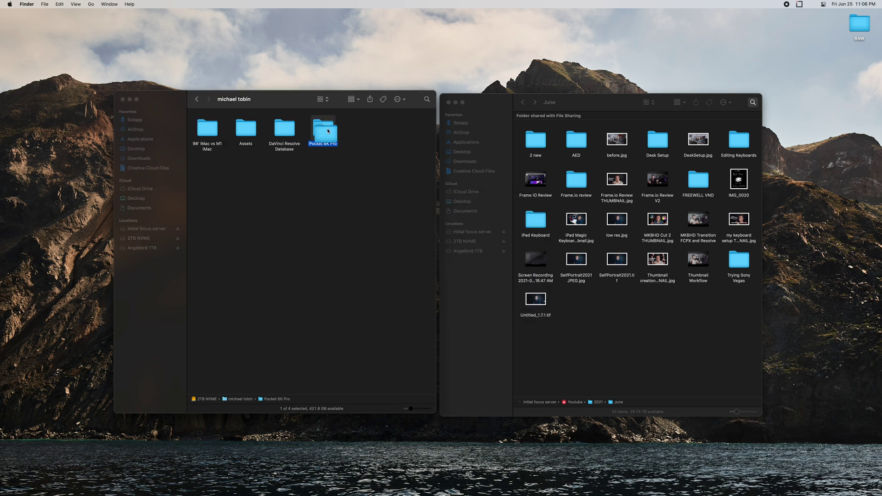
{"action": "left_click", "coordinate": [321, 178]}
Start copying Pocket 6K Pro into June, then cancel the hour-long copy.
{"action": "left_click", "coordinate": [327, 135]}
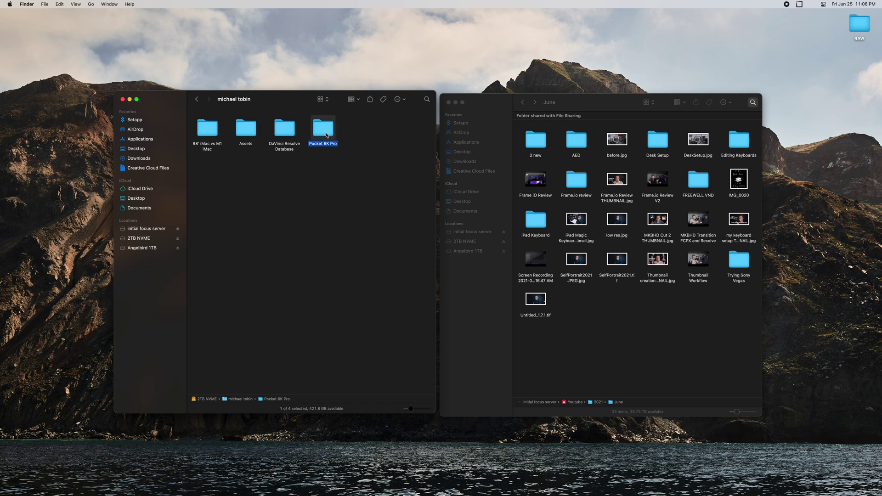
{"action": "left_click", "coordinate": [613, 312]}
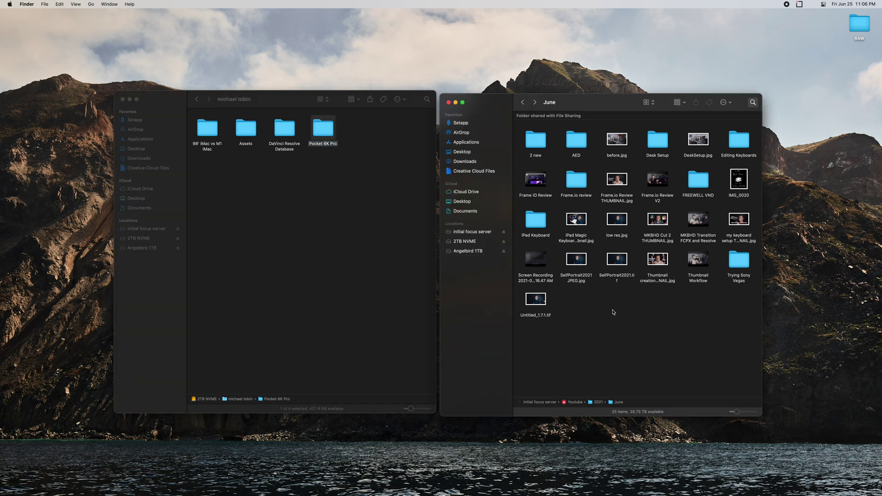
{"action": "key", "text": "super+v"}
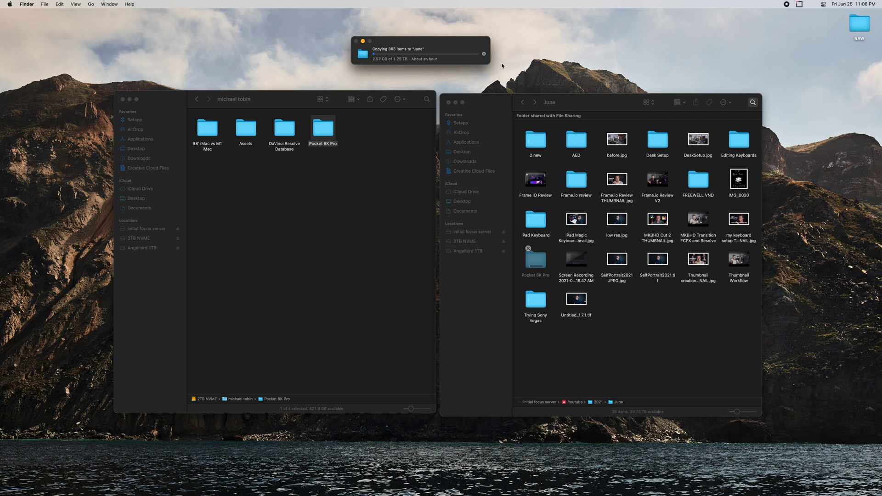
{"action": "left_click", "coordinate": [483, 54]}
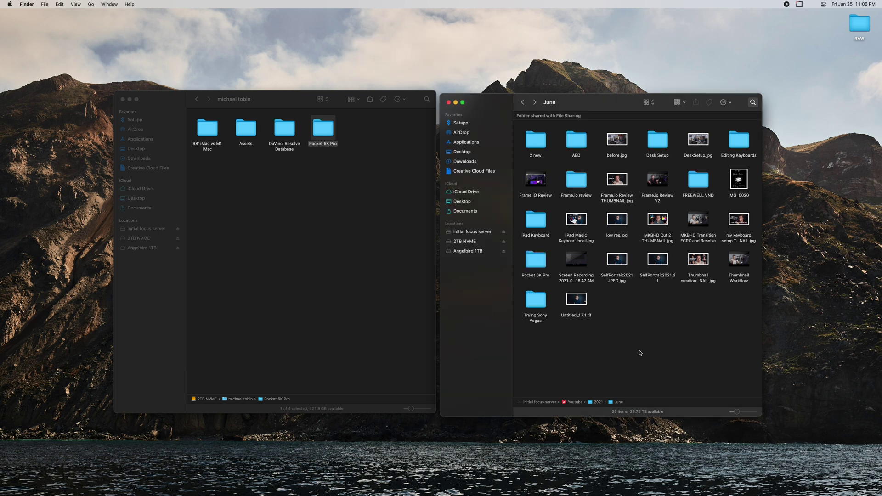
{"action": "left_click", "coordinate": [305, 205]}
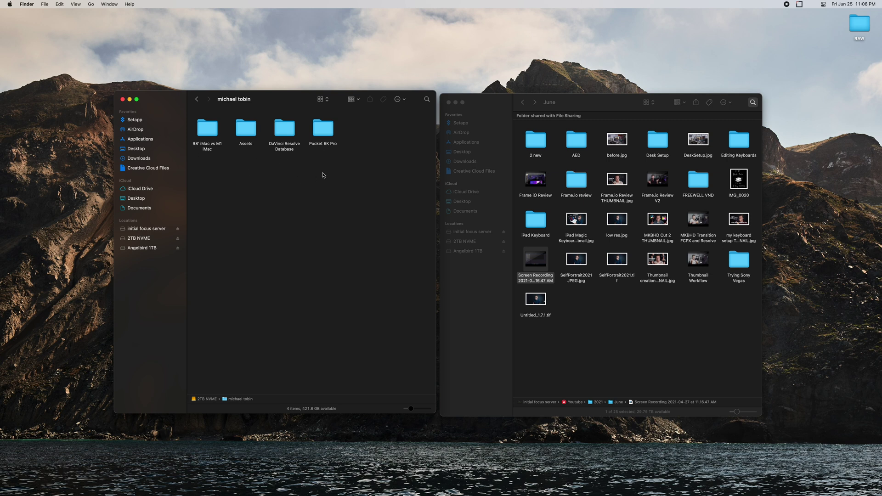
Open the desktop RAW folder to inspect it, then close its window.
{"action": "left_click", "coordinate": [850, 26]}
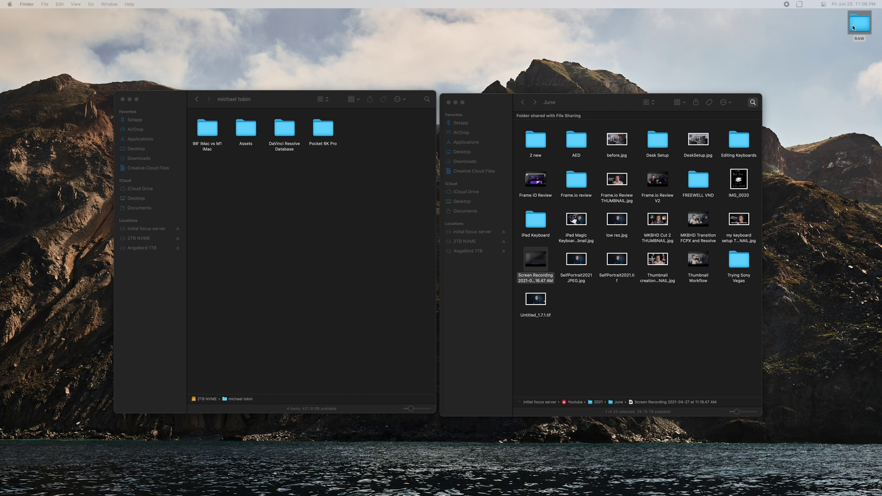
{"action": "double_click", "coordinate": [850, 27]}
{"action": "left_click_drag", "start_coordinate": [498, 213], "coordinate": [543, 46]}
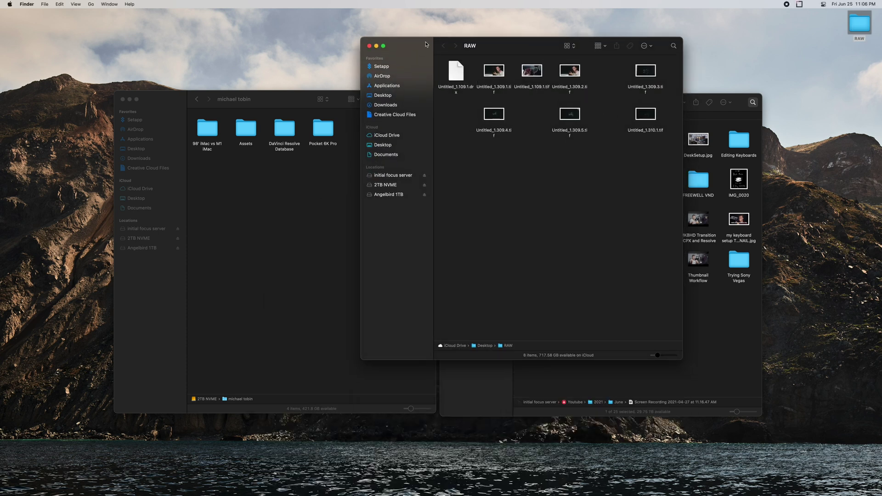
{"action": "left_click", "coordinate": [370, 46]}
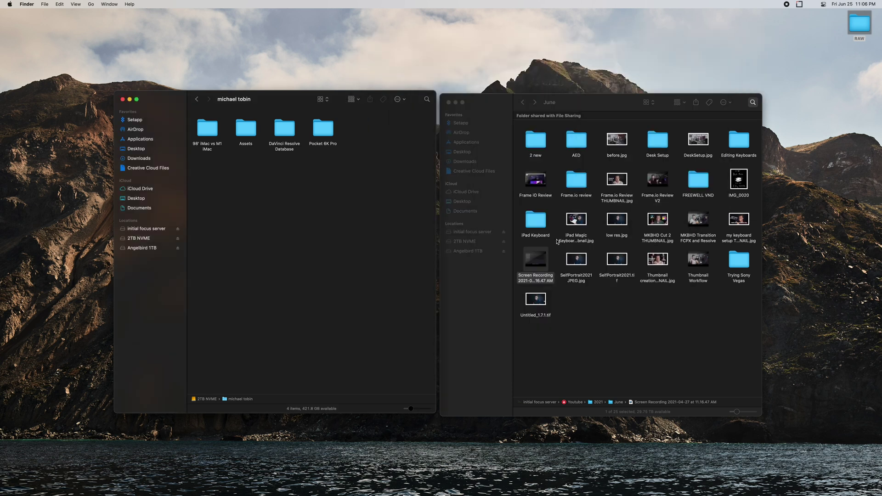
Open Pocket 6K Pro on 2TB NVME and look inside its RAW folder.
{"action": "left_click", "coordinate": [318, 124]}
{"action": "double_click", "coordinate": [318, 124]}
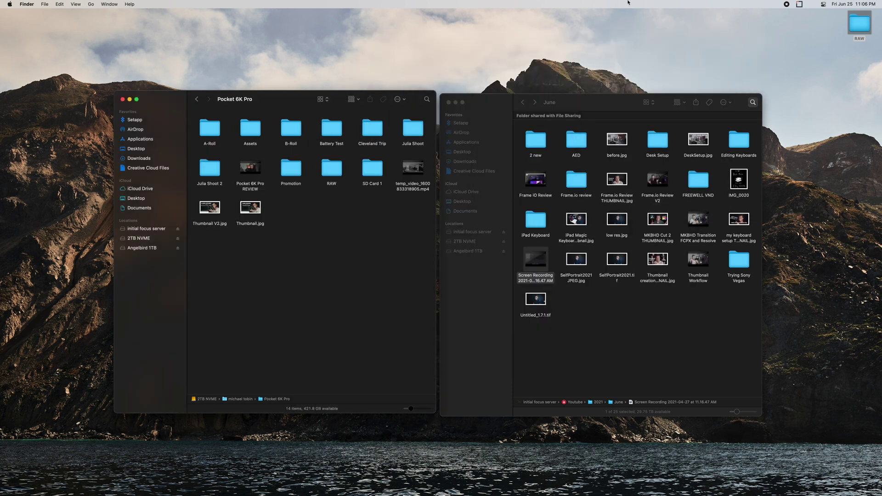
{"action": "double_click", "coordinate": [330, 169]}
{"action": "left_click", "coordinate": [195, 100]}
Move the desktop RAW folder to the Trash.
{"action": "right_click", "coordinate": [856, 21]}
{"action": "left_click", "coordinate": [808, 33]}
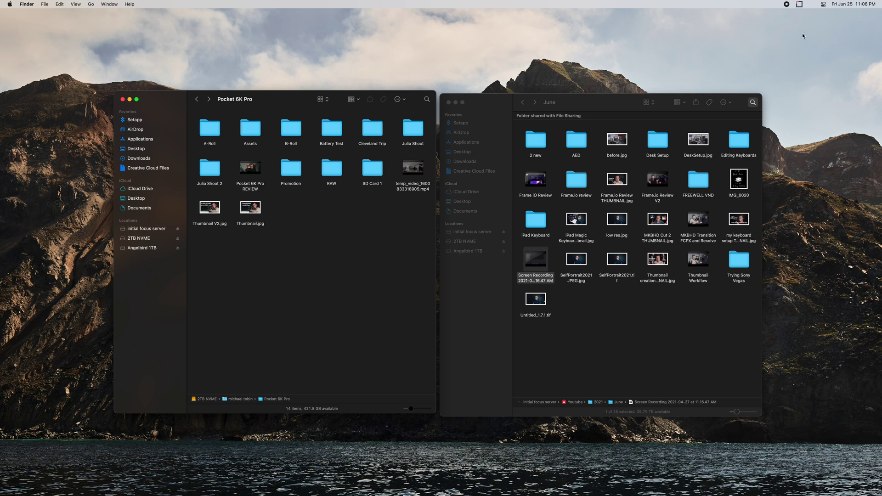
{"action": "left_click", "coordinate": [580, 363]}
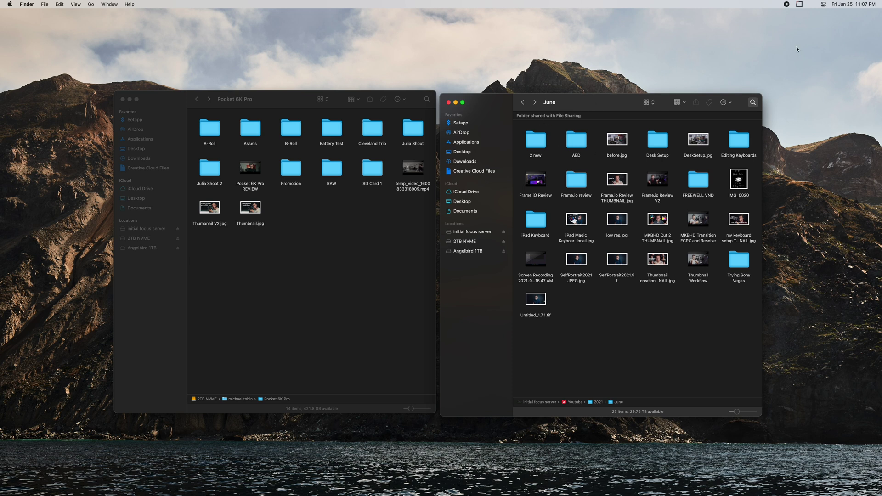
Cycle the left window through Downloads, iCloud Desktop and 2TB NVME; show Downloads on the right.
{"action": "left_click", "coordinate": [319, 266]}
{"action": "left_click", "coordinate": [152, 159]}
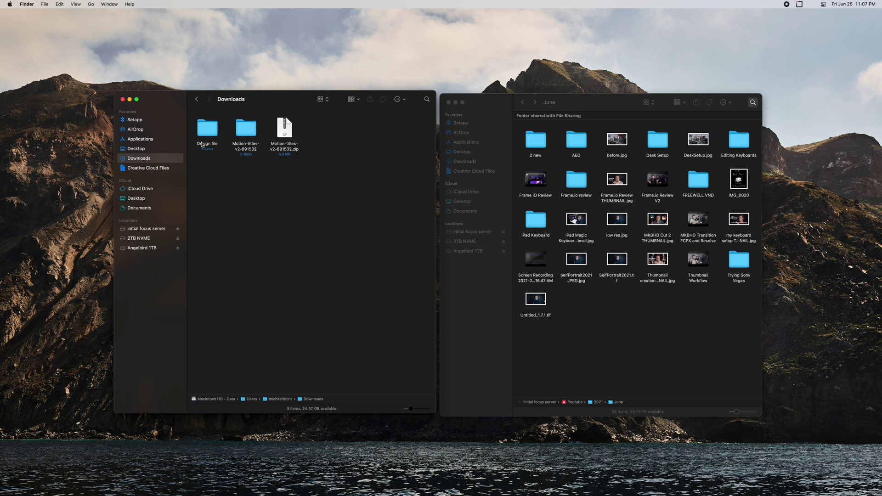
{"action": "left_click", "coordinate": [141, 200]}
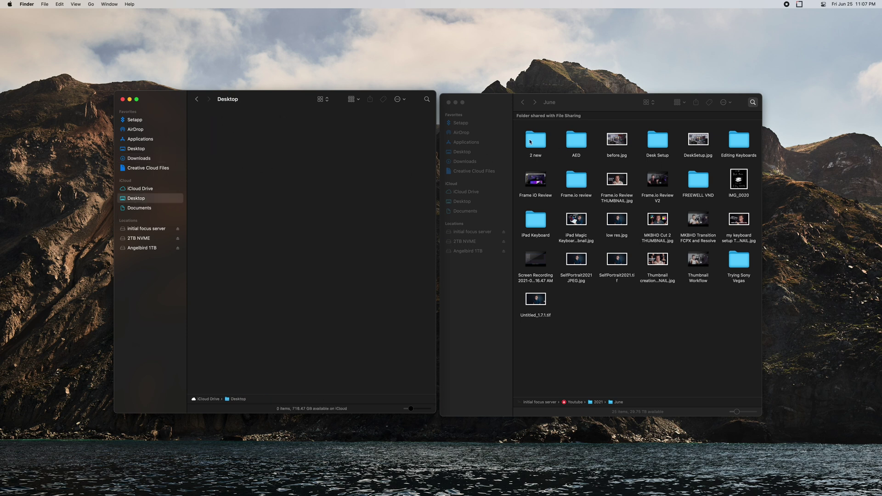
{"action": "left_click", "coordinate": [148, 238]}
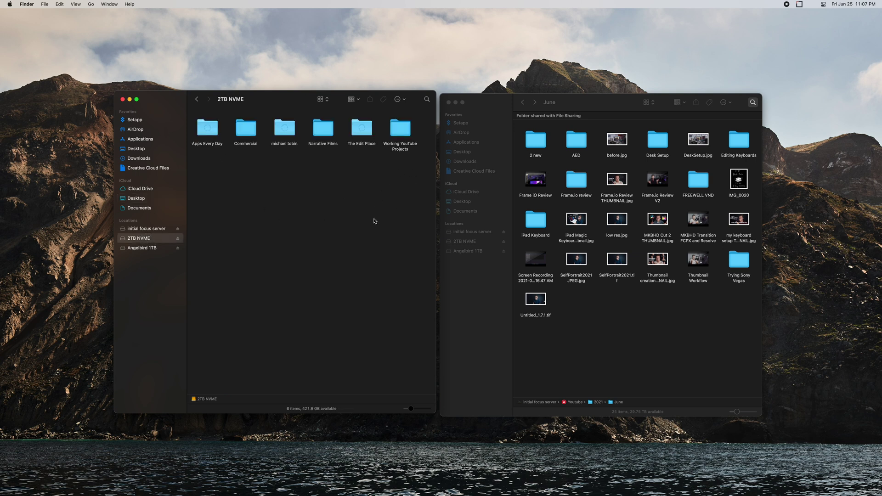
{"action": "left_click", "coordinate": [464, 161]}
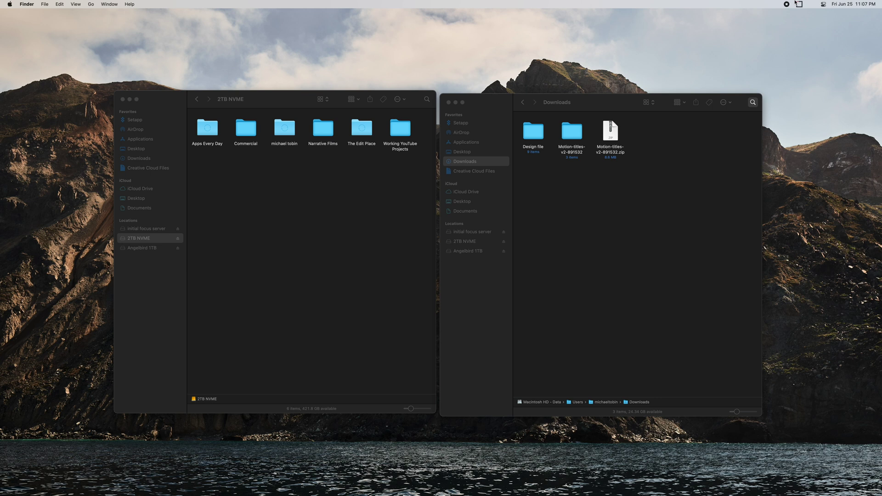
{"action": "mouse_move", "coordinate": [801, 5]}
Launch CleanMyMac X from Spotlight, run a Smart Scan and briefly check the 32.55 GB junk details.
{"action": "key", "text": "super+space"}
{"action": "type", "text": "cleanmymac"}
{"action": "key", "text": "Return"}
{"action": "left_click", "coordinate": [482, 335]}
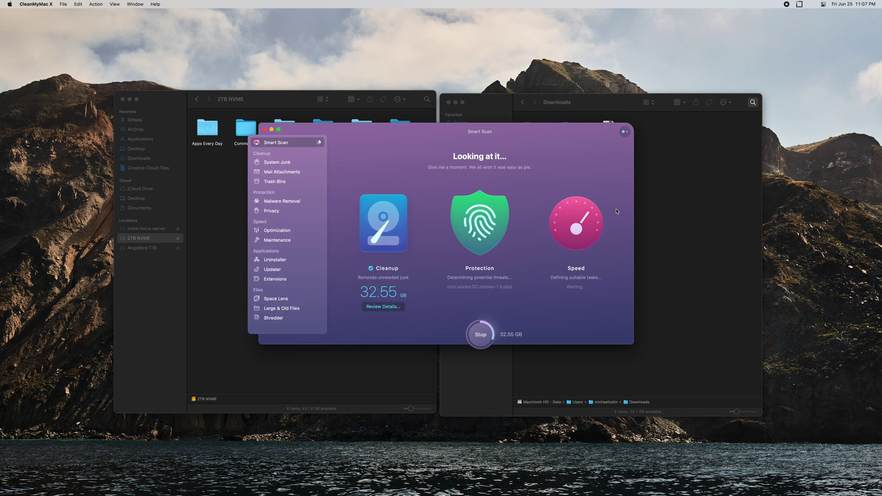
{"action": "left_click", "coordinate": [383, 308]}
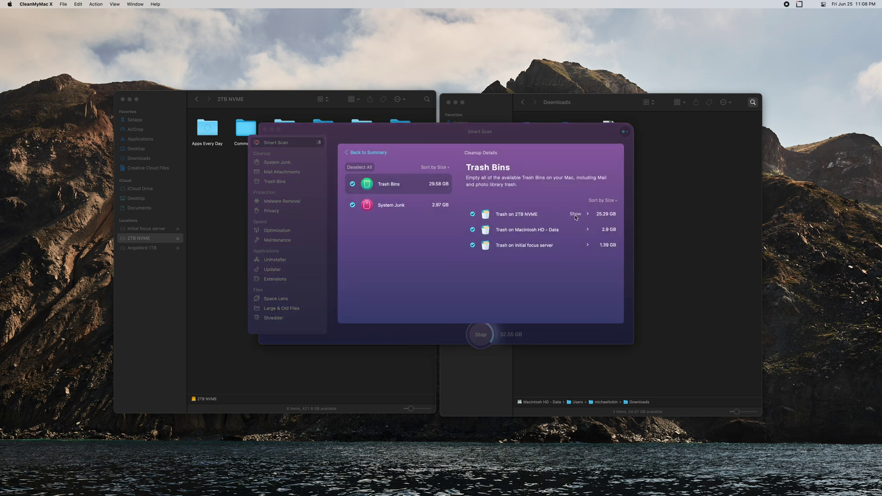
{"action": "key", "text": "Escape"}
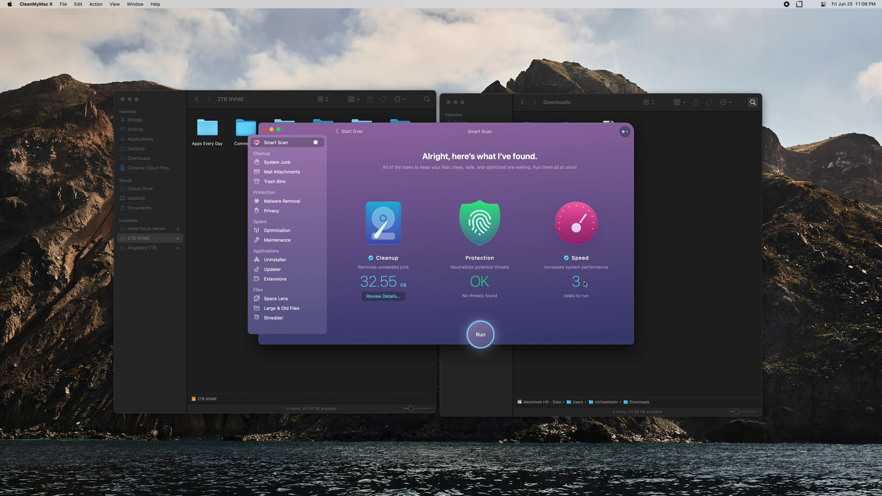
Run the Smart Scan results to clear 32.55 GB of junk and complete all 3 speed tasks.
{"action": "left_click", "coordinate": [480, 334]}
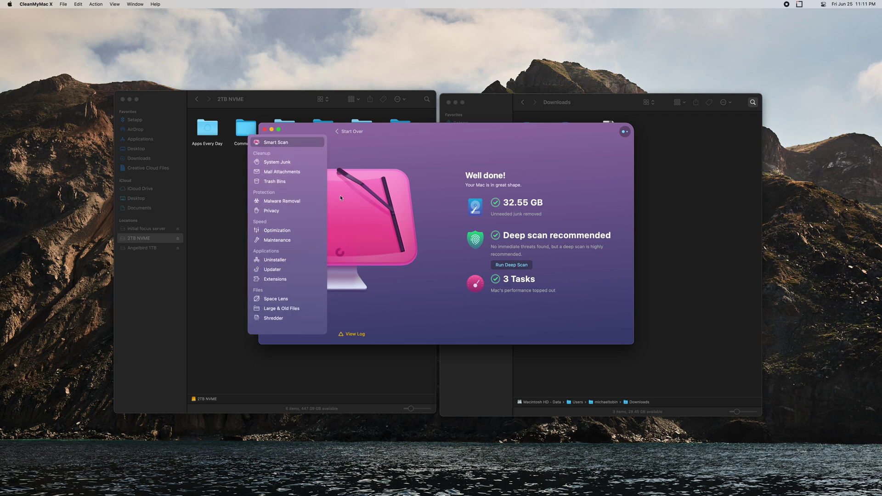
Run the Free Up Purgeable Space task from the Maintenance module.
{"action": "left_click", "coordinate": [275, 241]}
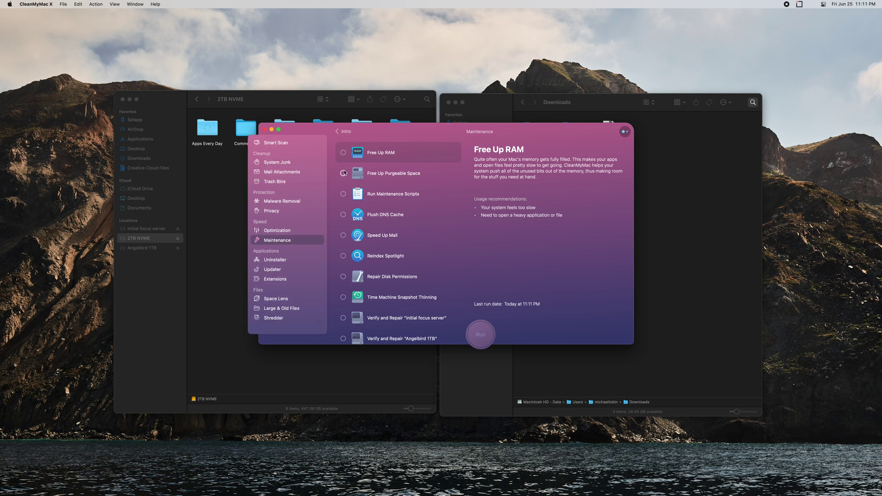
{"action": "left_click", "coordinate": [343, 173]}
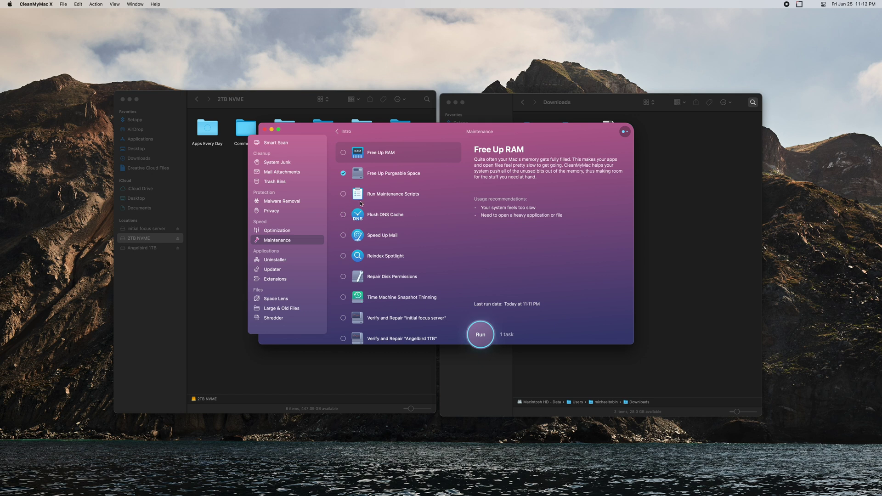
{"action": "scroll", "coordinate": [373, 224], "scroll_direction": "down", "scroll_amount": 1}
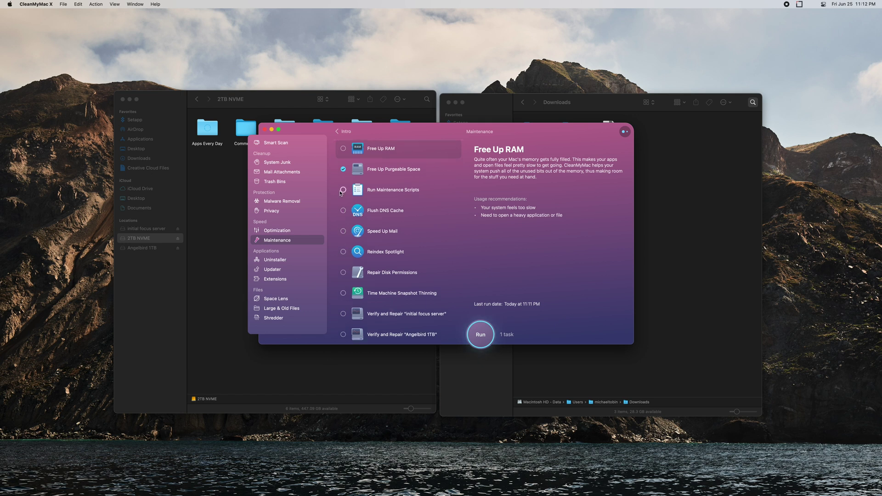
{"action": "scroll", "coordinate": [400, 229], "scroll_direction": "up", "scroll_amount": 1}
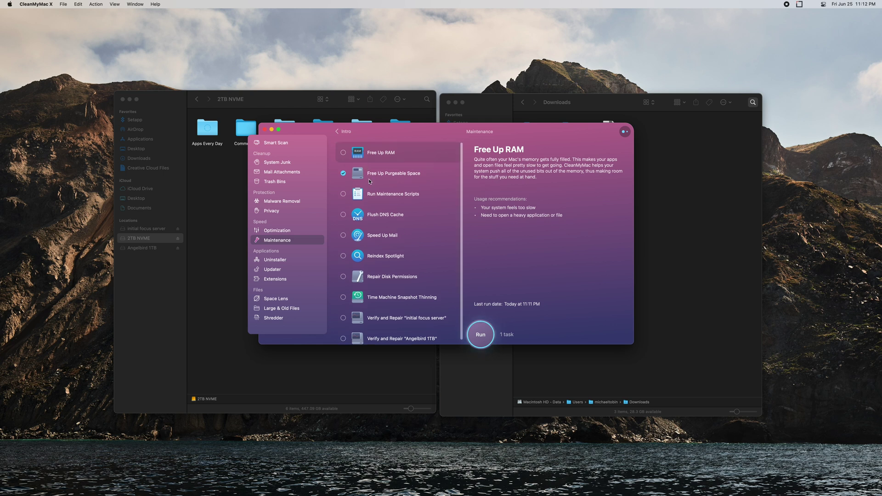
{"action": "left_click", "coordinate": [477, 333]}
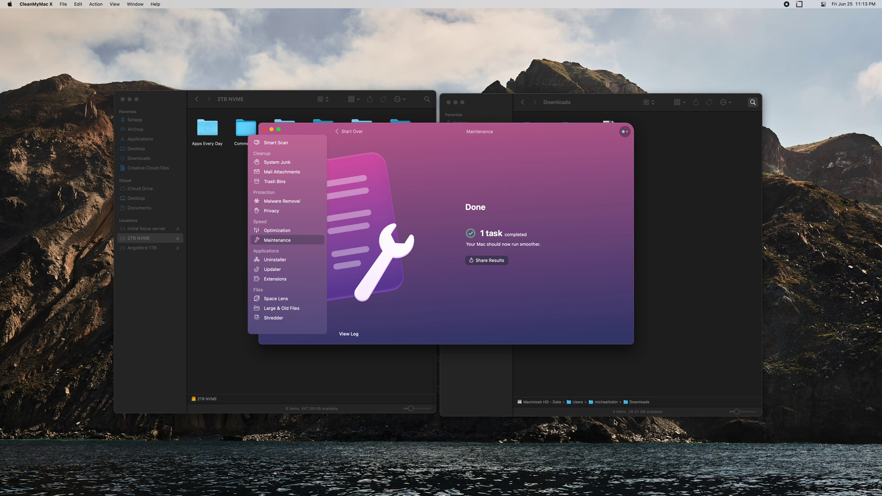
Open Space Lens with Macintosh HD - Data kept as the disk, and reveal hidden menu-bar items.
{"action": "left_click", "coordinate": [277, 300]}
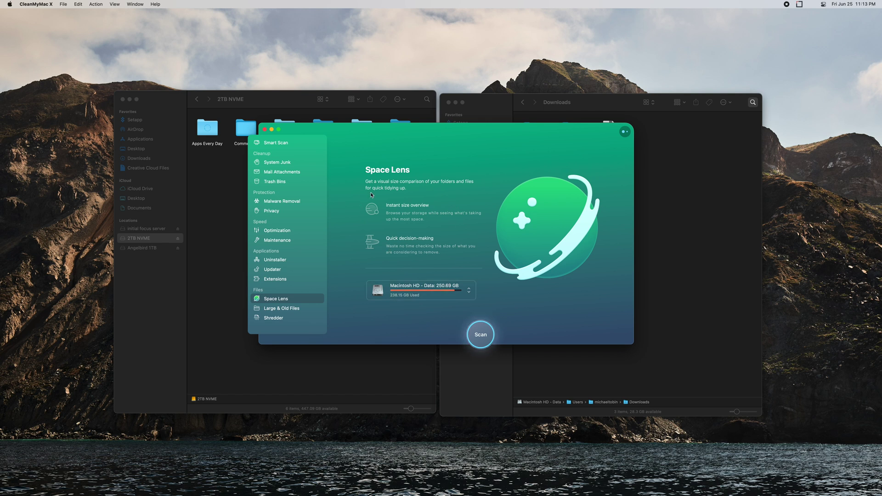
{"action": "left_click", "coordinate": [461, 293]}
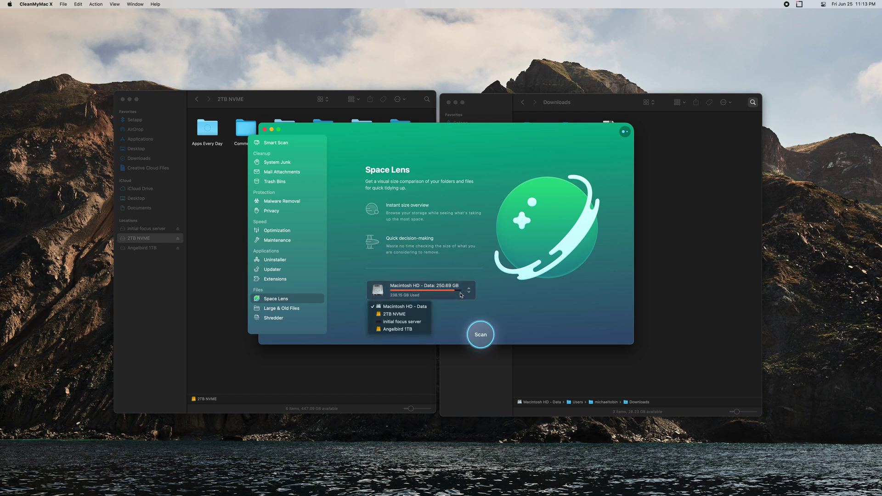
{"action": "left_click", "coordinate": [451, 320]}
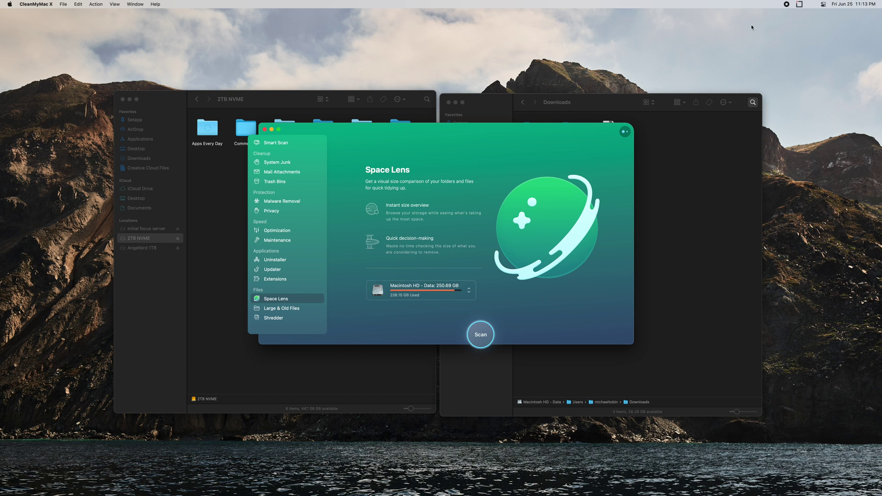
{"action": "left_click", "coordinate": [799, 4]}
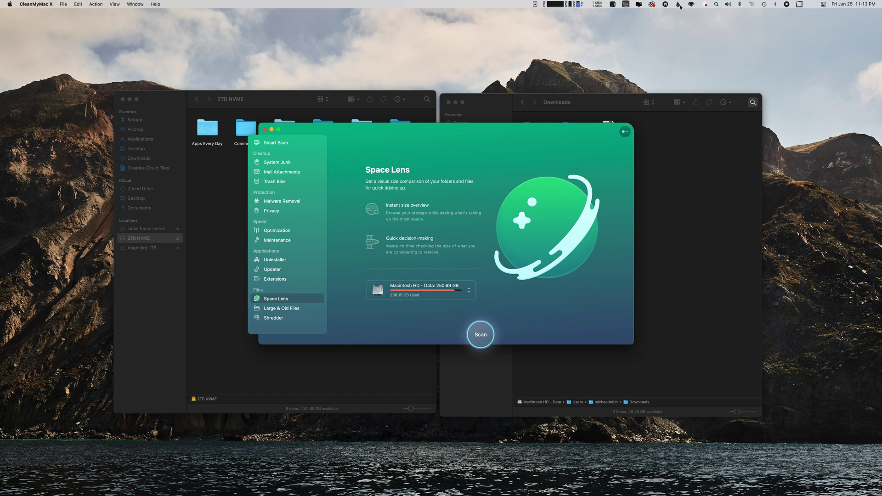
Launch Drobo Dashboard to view 36.94 TB used of 44.17 TB, then reopen Space Lens's disk list.
{"action": "left_click", "coordinate": [614, 6]}
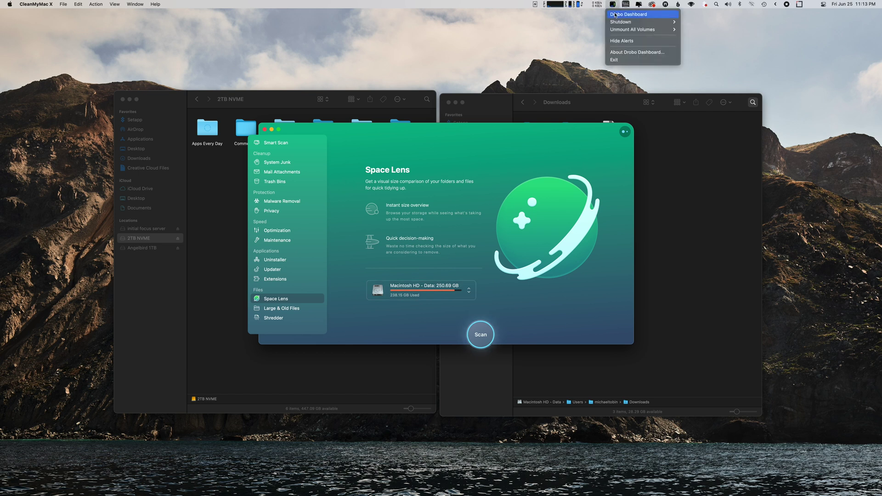
{"action": "left_click", "coordinate": [615, 14]}
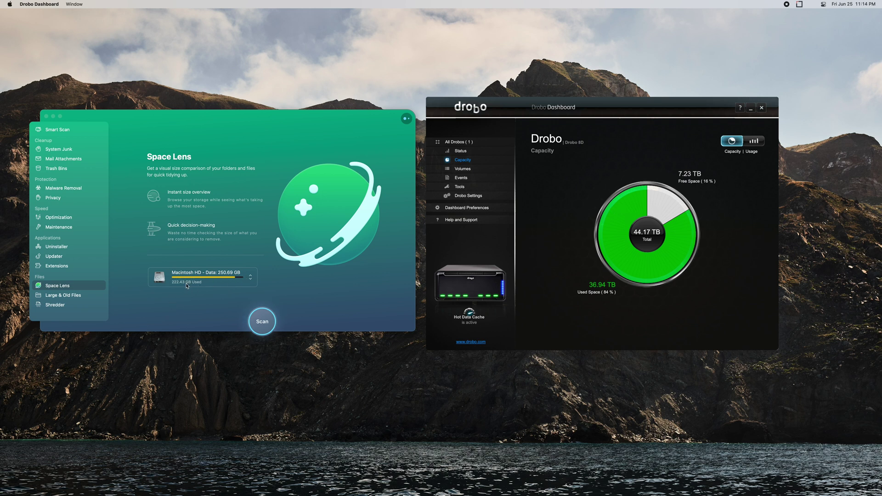
{"action": "left_click", "coordinate": [248, 279]}
{"action": "left_click", "coordinate": [248, 277]}
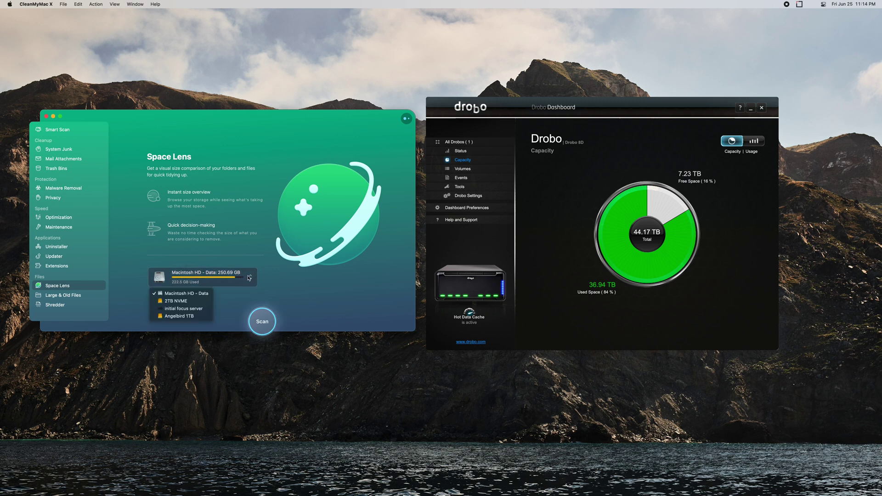
Pick initial focus server, then build the Space Lens map (Users 105.1 GB, Applications 64.63 GB).
{"action": "left_click", "coordinate": [180, 309]}
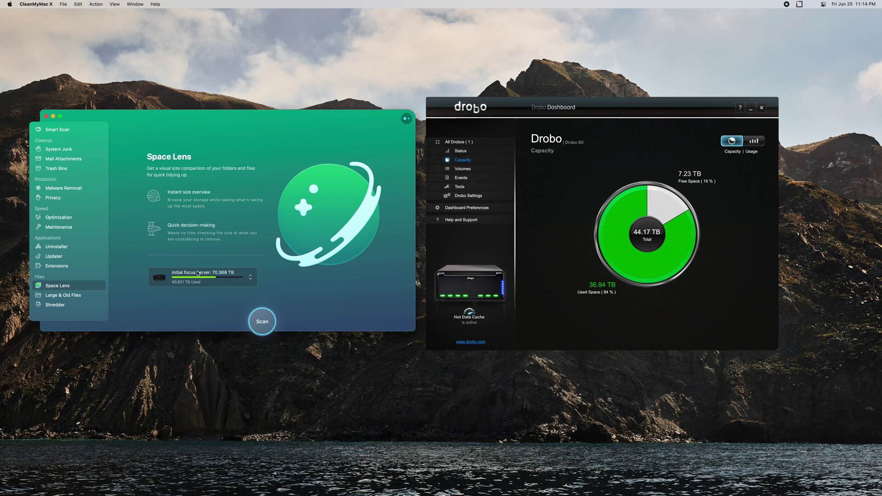
{"action": "left_click", "coordinate": [257, 319]}
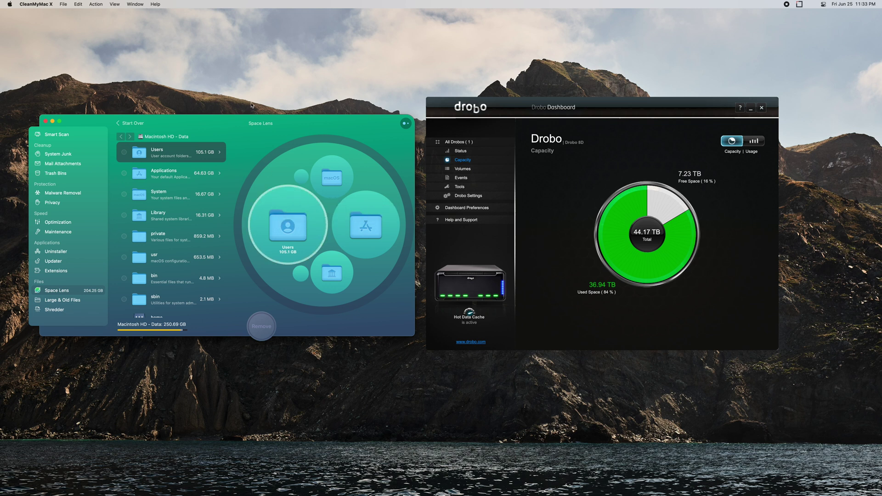
{"action": "mouse_move", "coordinate": [267, 211]}
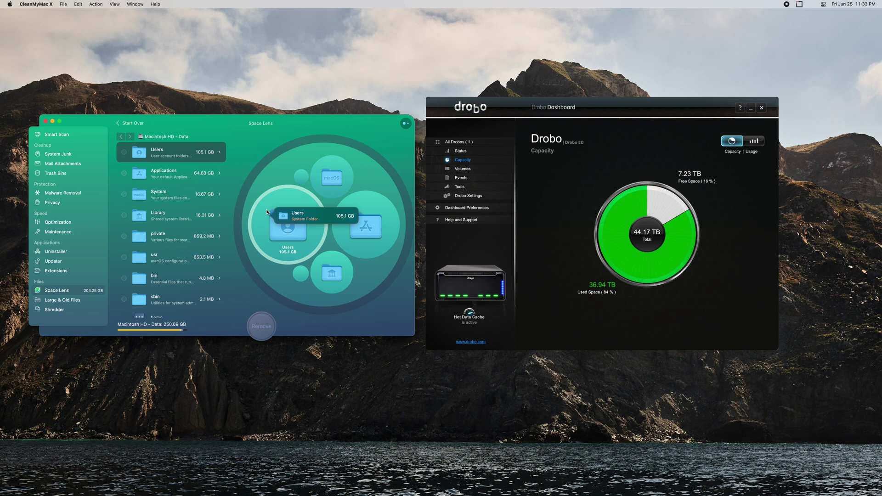
{"action": "mouse_move", "coordinate": [168, 329]}
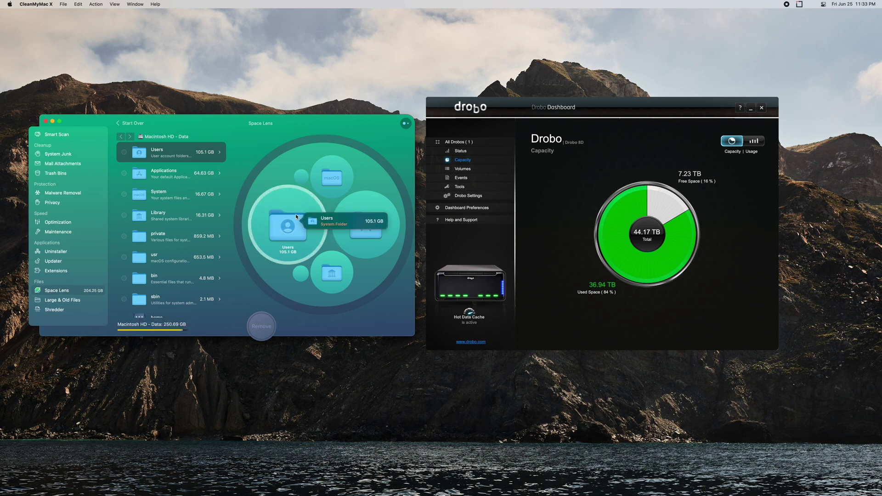
{"action": "mouse_move", "coordinate": [293, 221]}
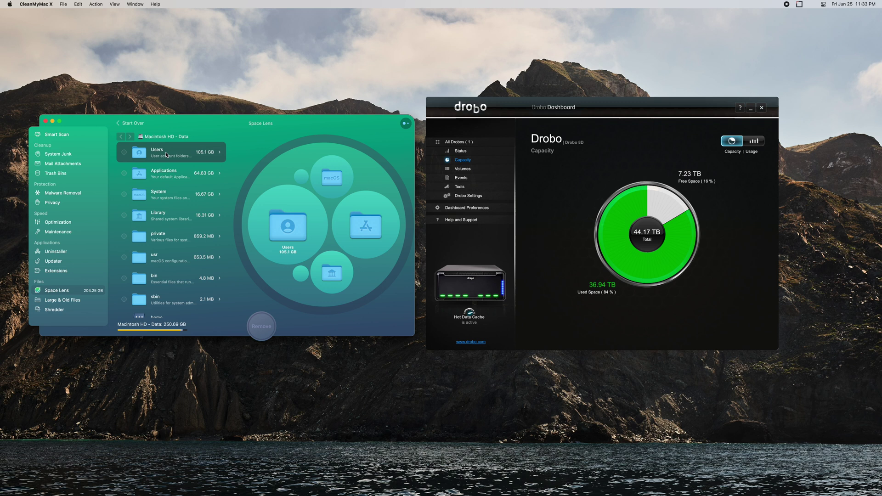
{"action": "mouse_move", "coordinate": [249, 199]}
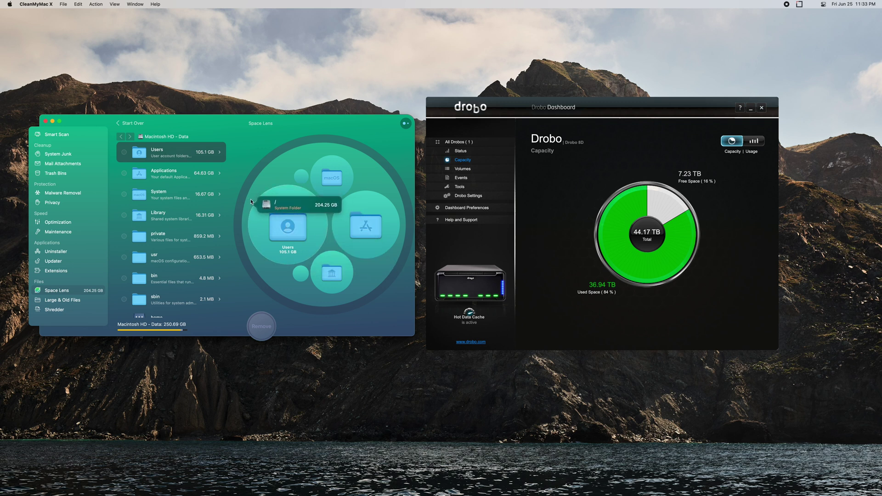
Drill through Users and the home folder into Movies and Quick Look the 25.94 GB 2021.fcpbundle.
{"action": "left_click", "coordinate": [256, 219]}
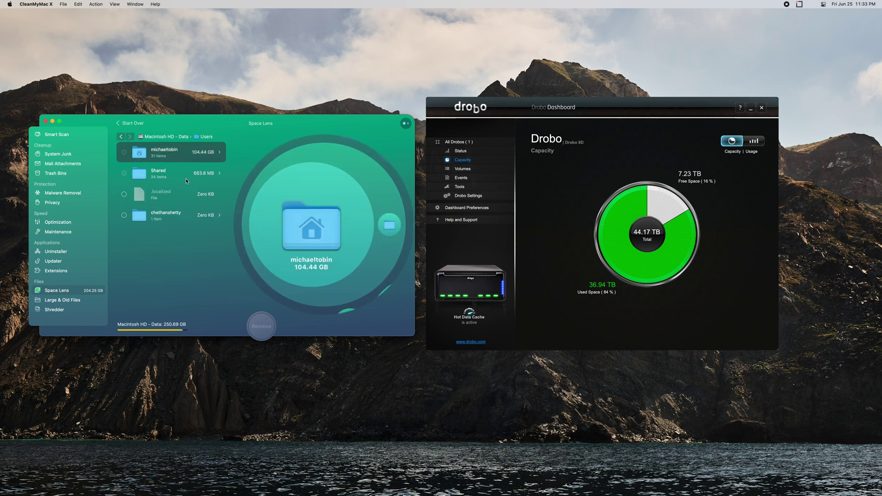
{"action": "left_click", "coordinate": [317, 227]}
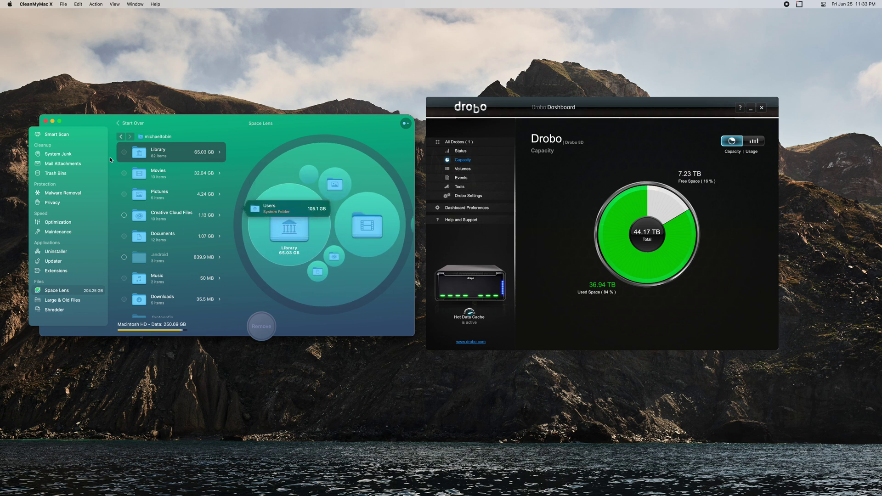
{"action": "left_click", "coordinate": [155, 173]}
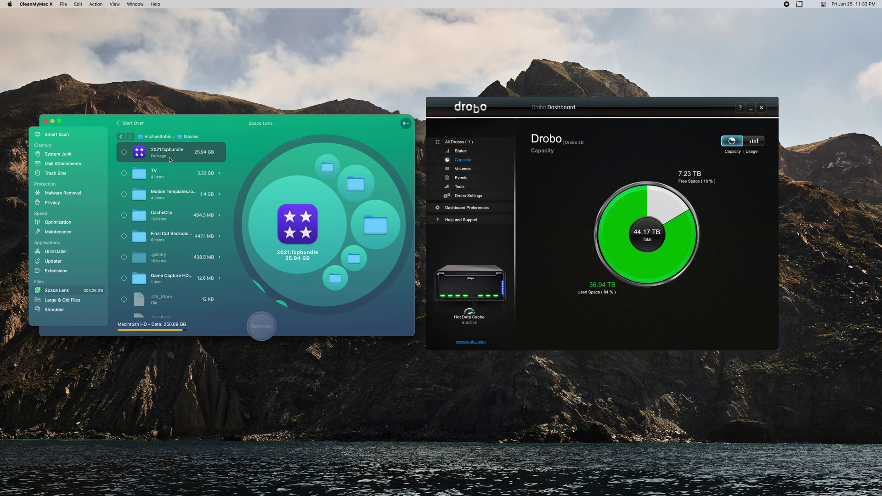
{"action": "key", "text": "space"}
{"action": "key", "text": "space"}
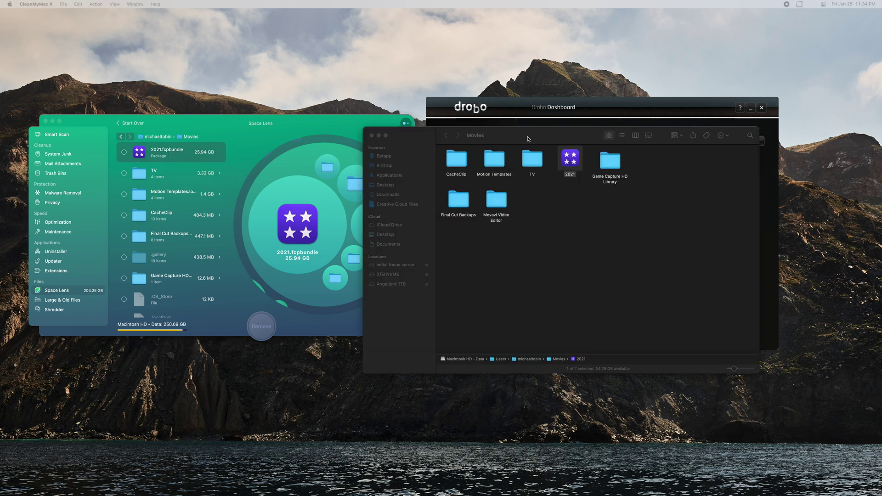
Open the 2021 library's package contents and preview the May and 360 folders.
{"action": "left_click_drag", "start_coordinate": [526, 137], "coordinate": [439, 91]}
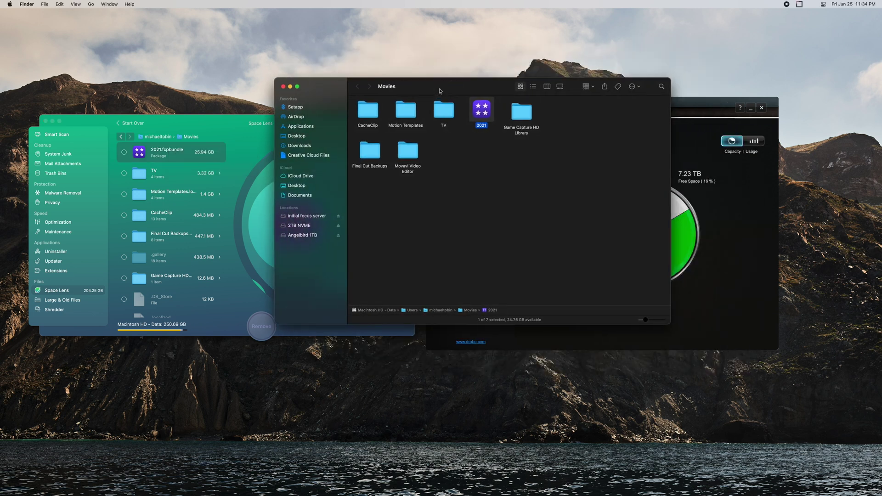
{"action": "right_click", "coordinate": [484, 111]}
{"action": "left_click", "coordinate": [505, 130]}
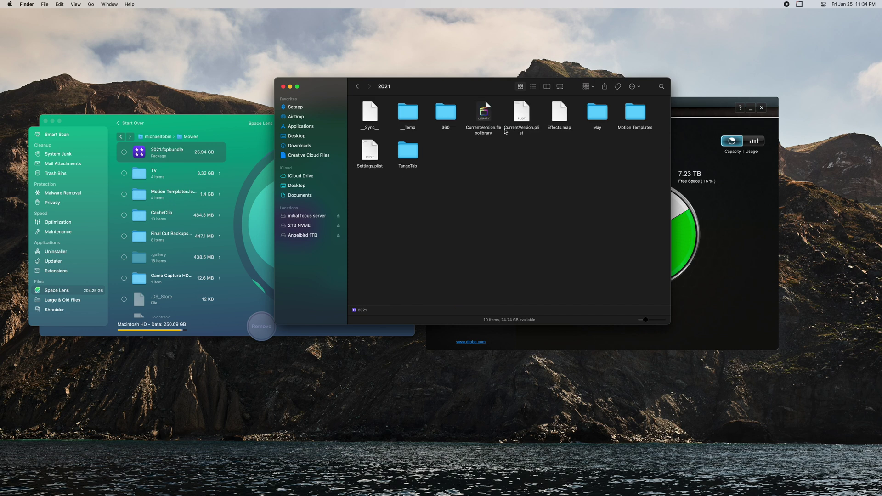
{"action": "left_click", "coordinate": [599, 113]}
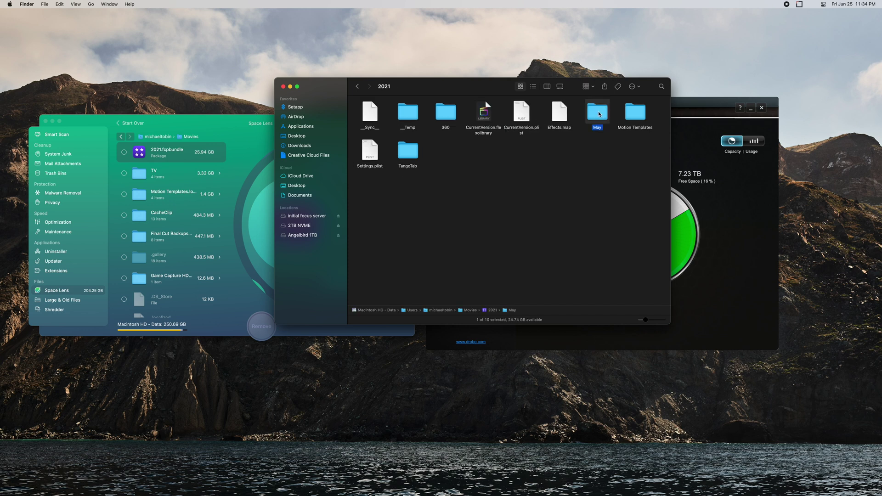
{"action": "key", "text": "space"}
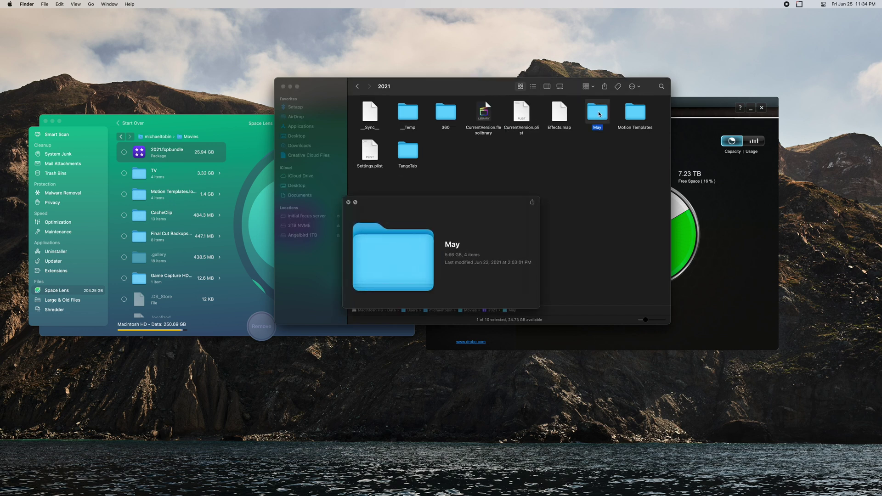
{"action": "key", "text": "Left"}
{"action": "key", "text": "Left"}
{"action": "key", "text": "Left"}
{"action": "key", "text": "Left"}
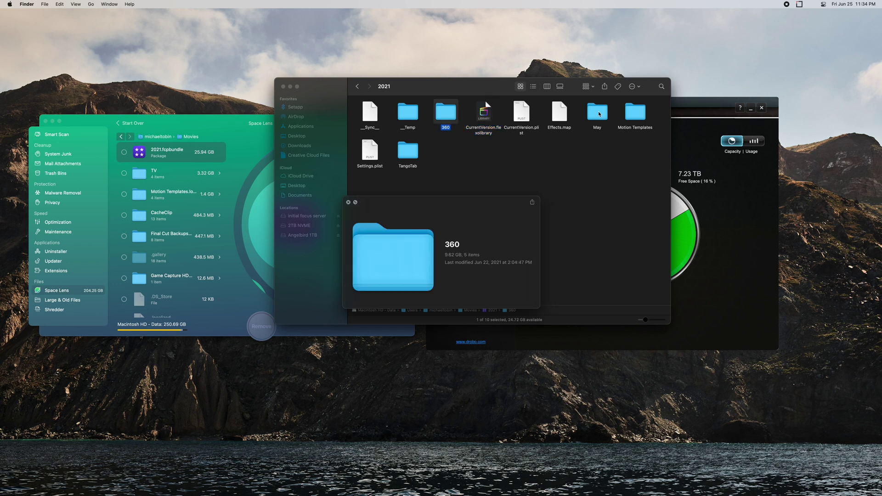
{"action": "key", "text": "Left"}
{"action": "key", "text": "Right"}
{"action": "key", "text": "space"}
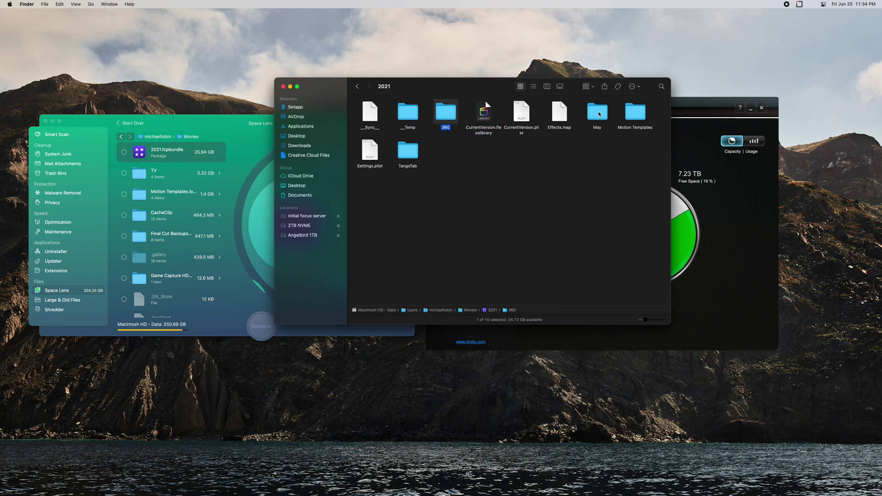
Delete all five folders in 360 > Render Files > High Quality Media, then go back to the package.
{"action": "double_click", "coordinate": [440, 115]}
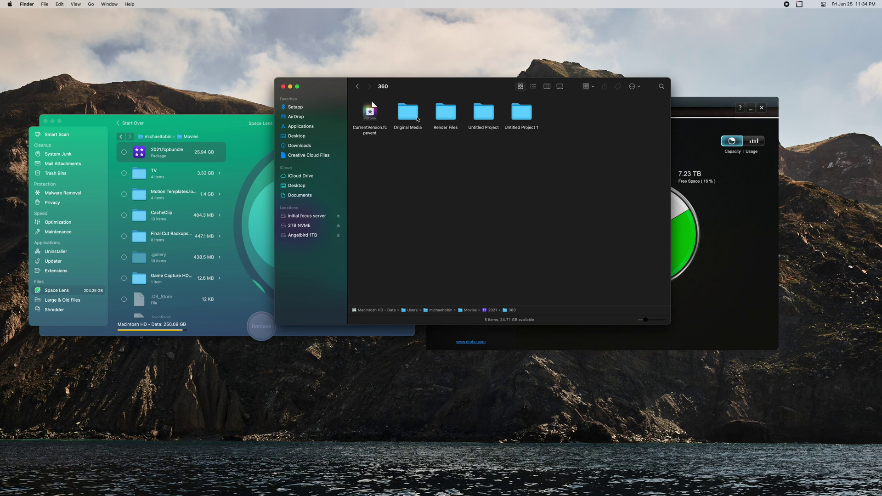
{"action": "left_click", "coordinate": [408, 112]}
{"action": "key", "text": "space"}
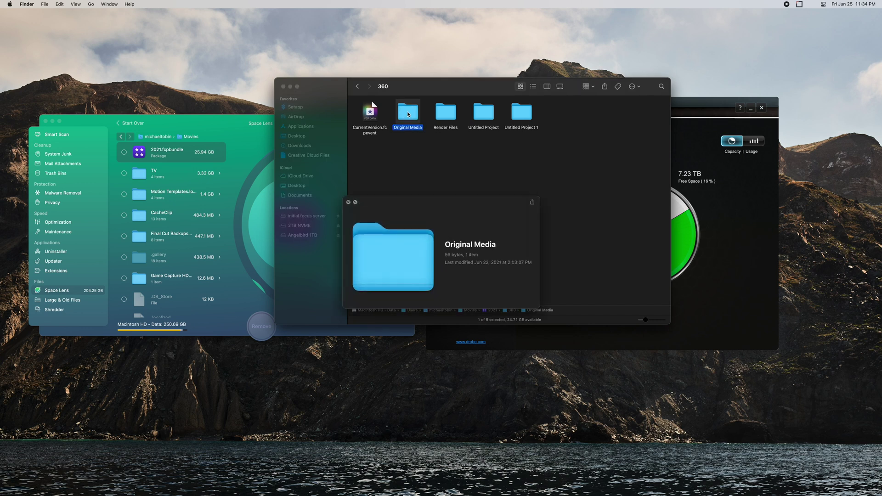
{"action": "left_click", "coordinate": [437, 118]}
{"action": "key", "text": "space"}
{"action": "double_click", "coordinate": [437, 118]}
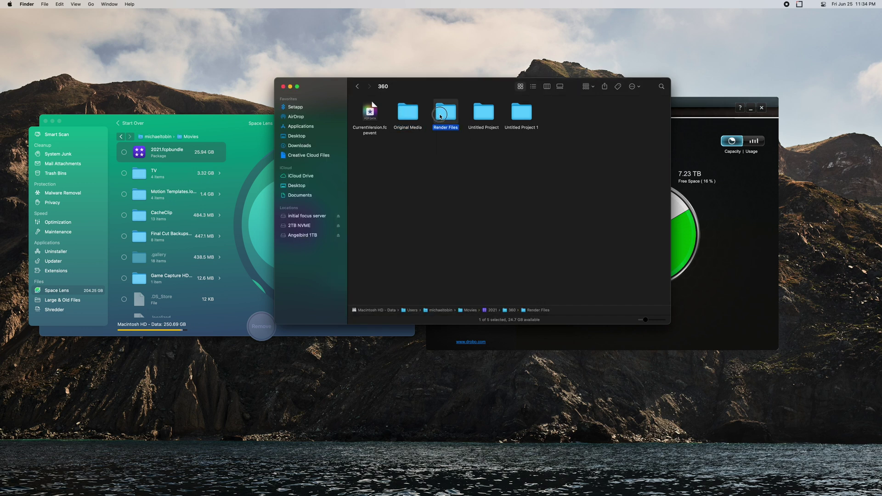
{"action": "double_click", "coordinate": [370, 113]}
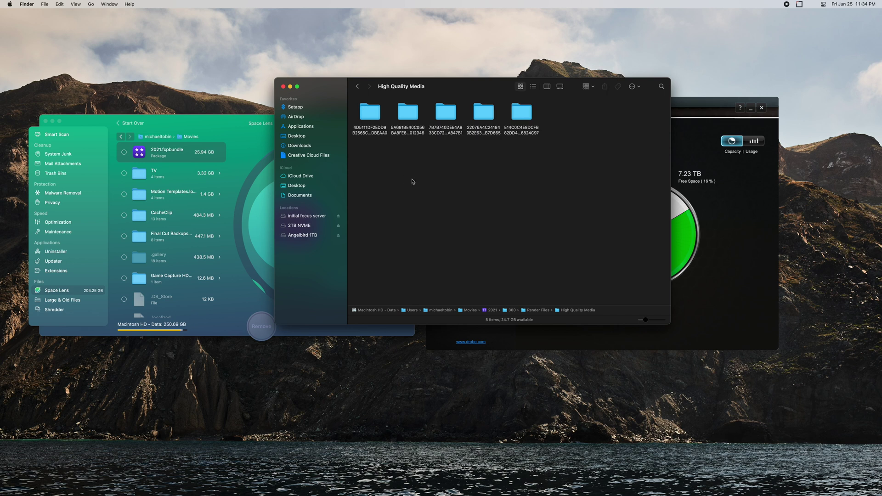
{"action": "key", "text": "super+a"}
{"action": "key", "text": "super+BackSpace"}
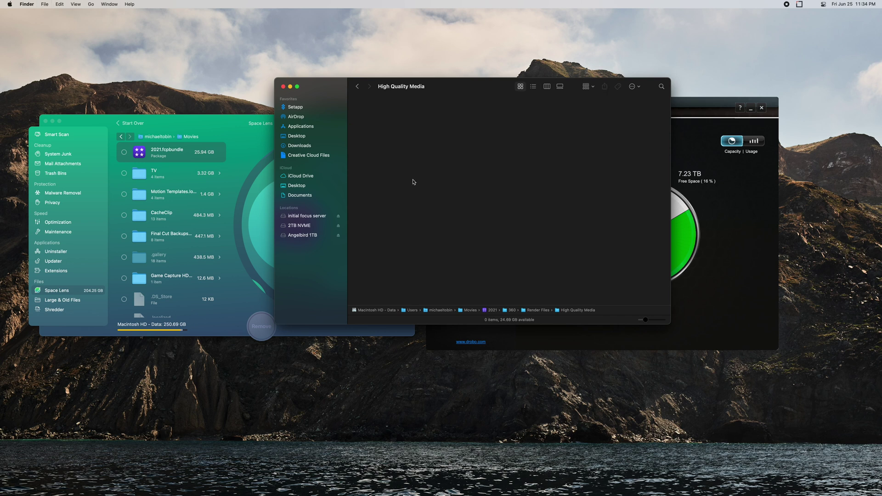
{"action": "left_click", "coordinate": [358, 86]}
{"action": "left_click", "coordinate": [358, 86]}
{"action": "left_click", "coordinate": [358, 86]}
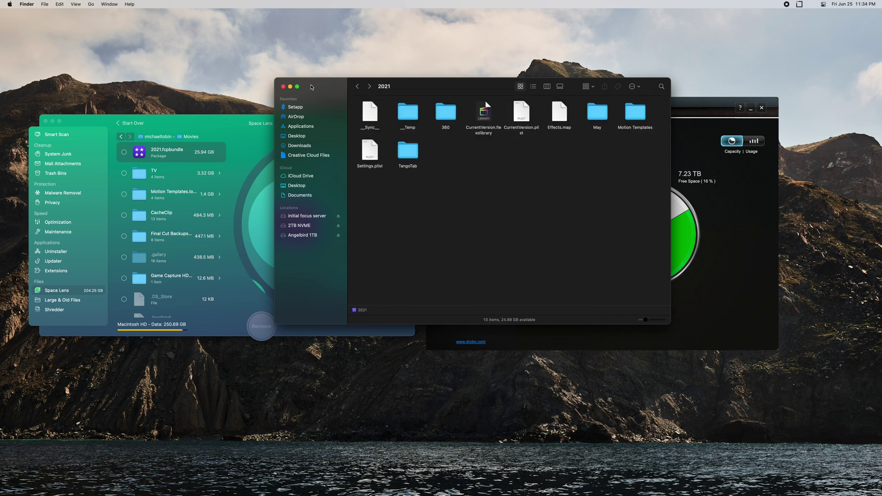
Close the Finder window and open the Movies folder breakdown in Space Lens.
{"action": "left_click", "coordinate": [283, 87]}
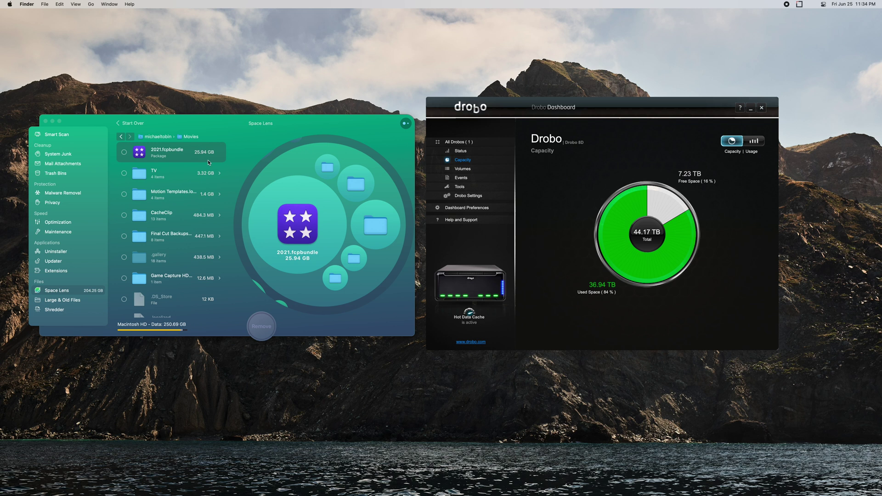
{"action": "left_click", "coordinate": [159, 137]}
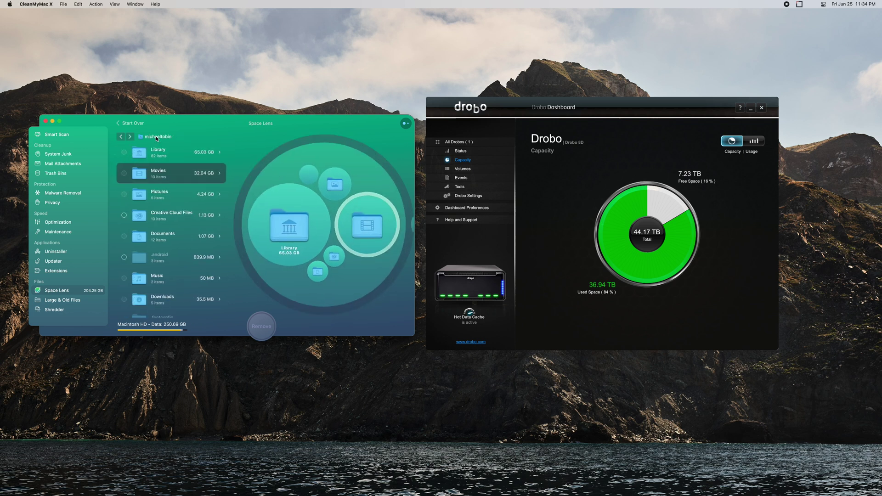
{"action": "double_click", "coordinate": [181, 172]}
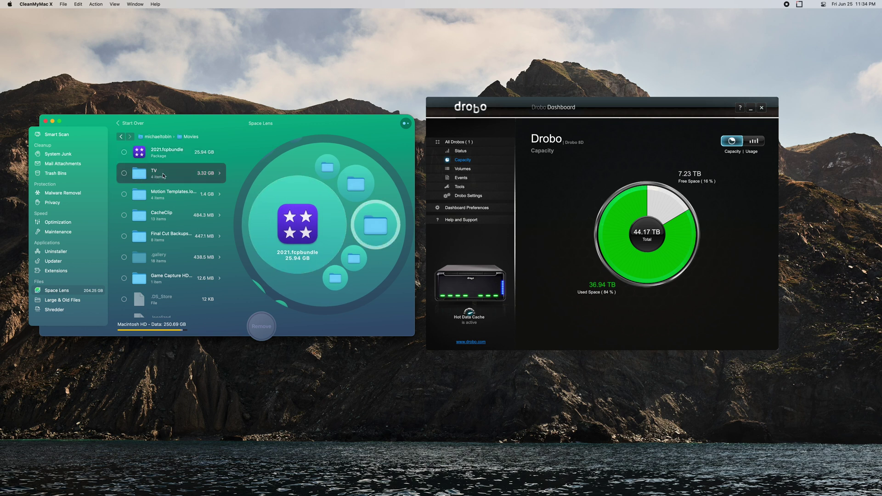
Tick then untick TV, Motion Templates and CacheClip, and return to the Users overview.
{"action": "left_click", "coordinate": [124, 173]}
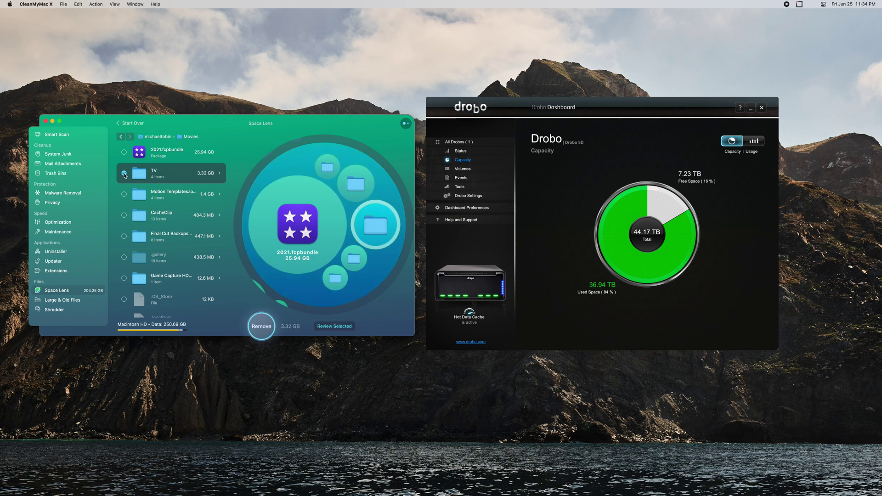
{"action": "left_click", "coordinate": [124, 194]}
{"action": "left_click", "coordinate": [124, 215]}
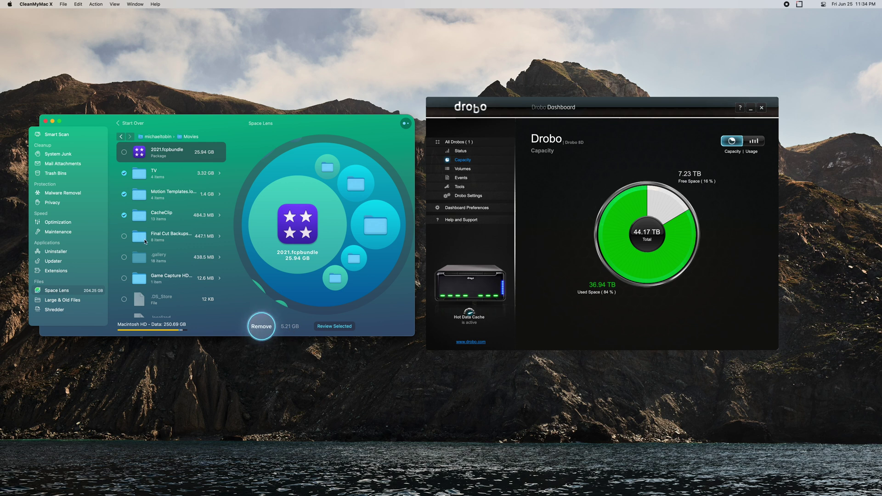
{"action": "left_click", "coordinate": [124, 215]}
{"action": "left_click", "coordinate": [124, 194]}
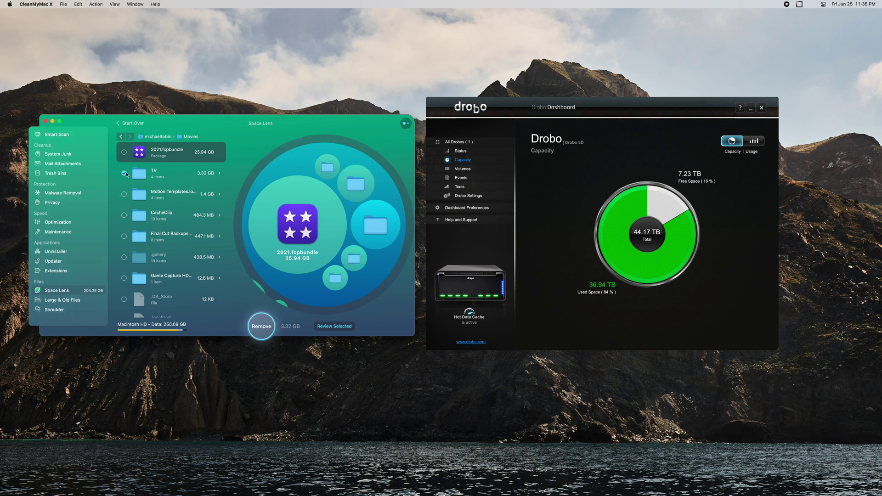
{"action": "left_click", "coordinate": [125, 173]}
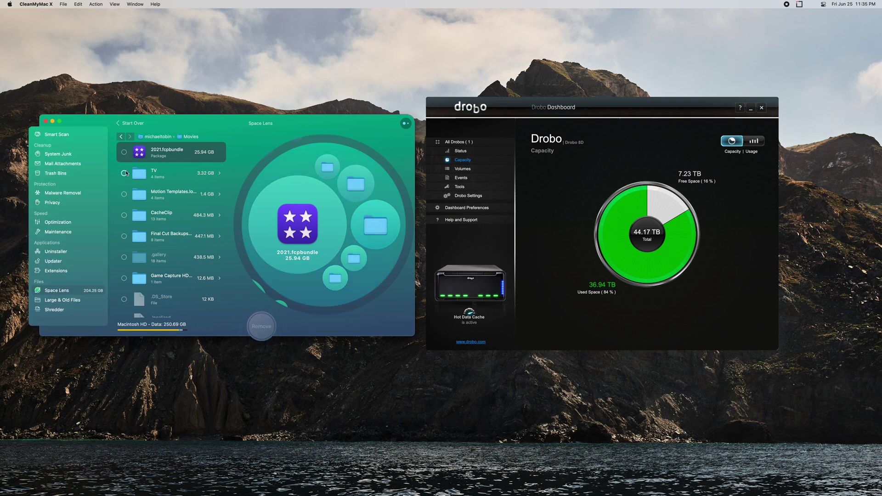
{"action": "left_click", "coordinate": [121, 136]}
{"action": "left_click", "coordinate": [123, 137]}
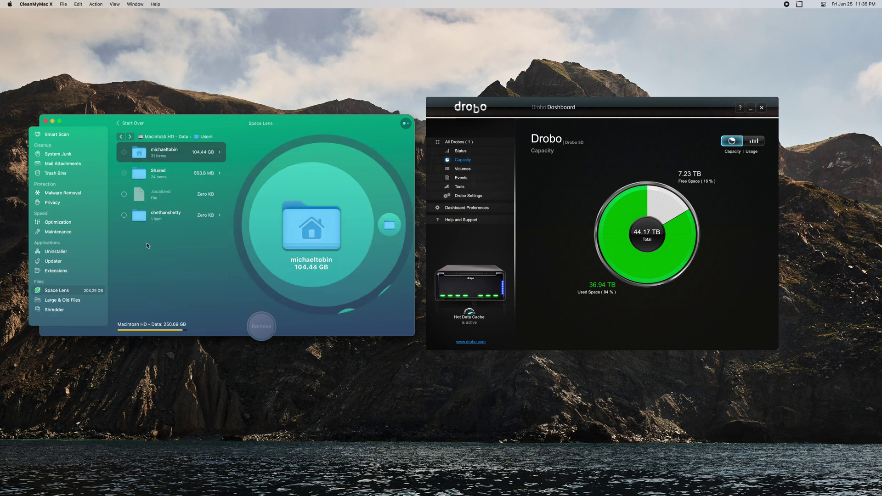
Browse the Large & Old Files, Optimization and Maintenance tools, then move the window up slightly.
{"action": "left_click", "coordinate": [69, 302]}
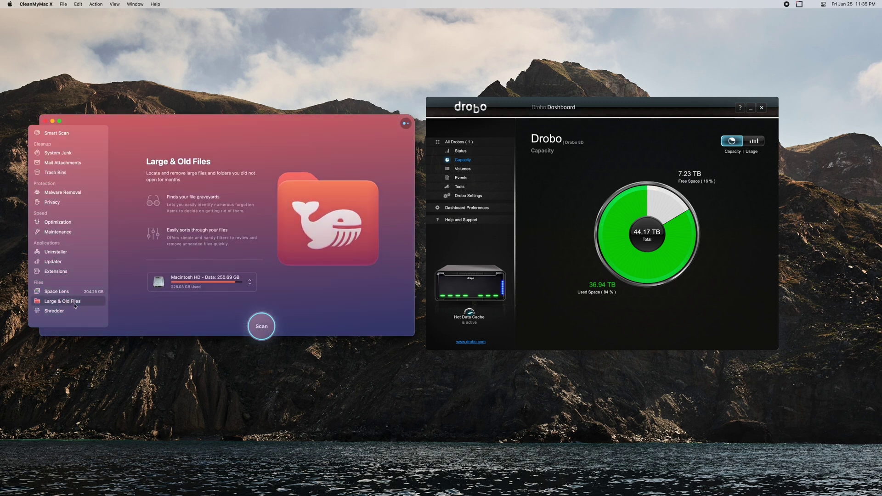
{"action": "left_click", "coordinate": [57, 223]}
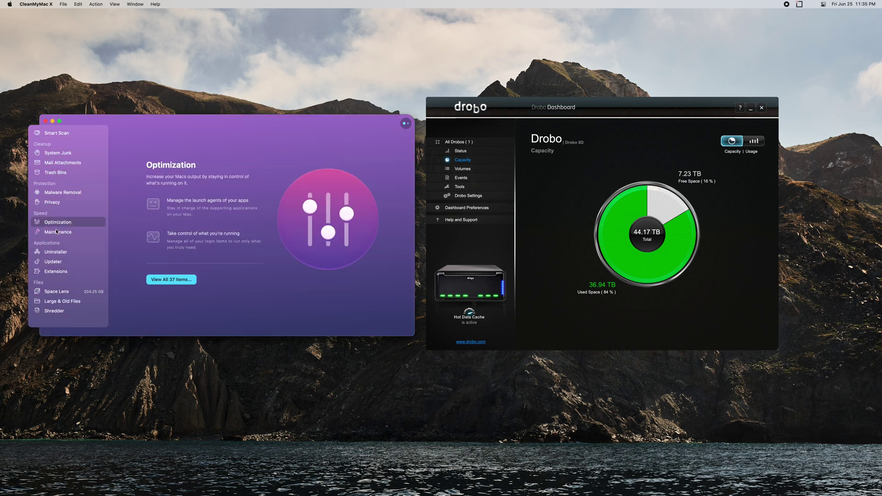
{"action": "left_click", "coordinate": [57, 231]}
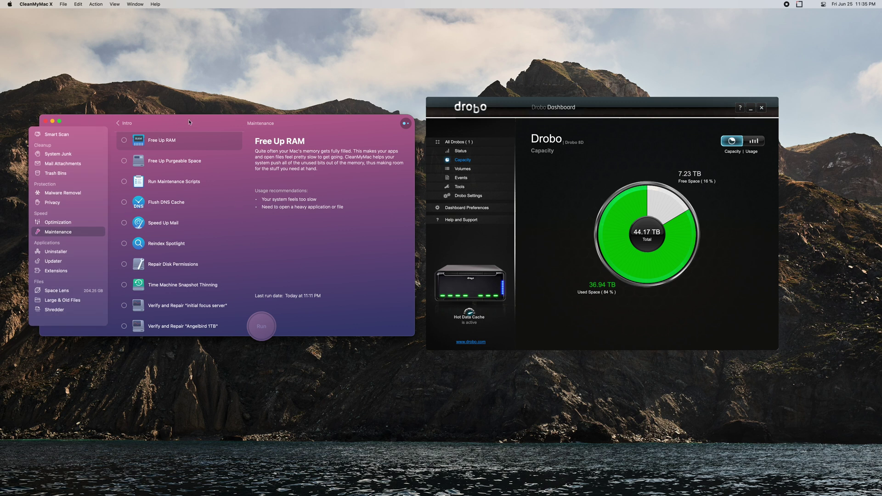
{"action": "left_click_drag", "start_coordinate": [120, 132], "coordinate": [122, 115]}
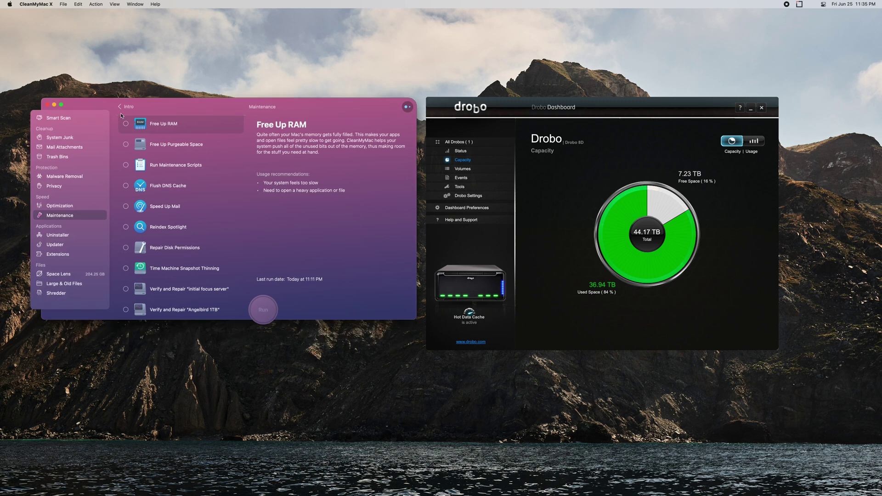
Close the CleanMyMac X and Drobo Dashboard windows, leaving the Finder desktop empty.
{"action": "left_click", "coordinate": [47, 106]}
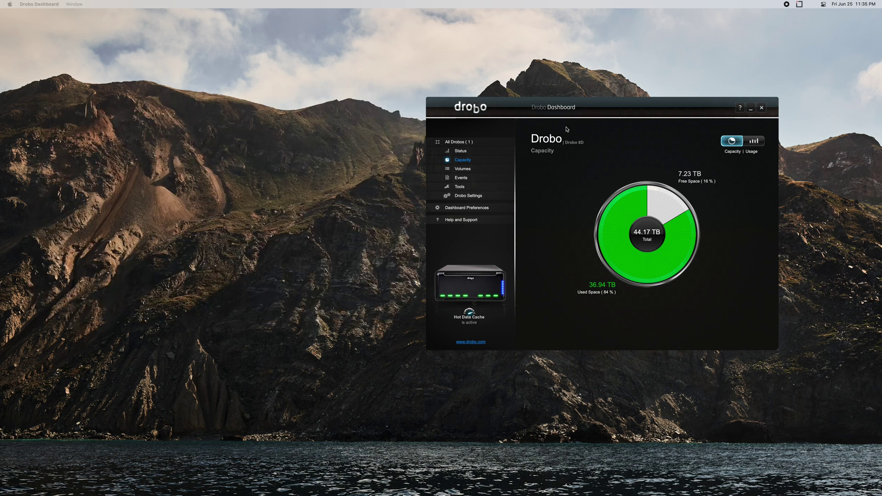
{"action": "left_click", "coordinate": [761, 108]}
{"action": "left_click", "coordinate": [761, 108]}
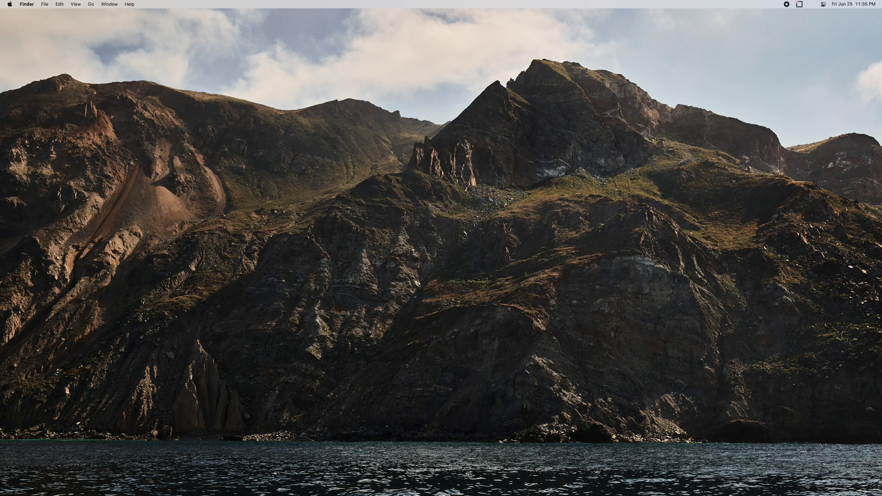